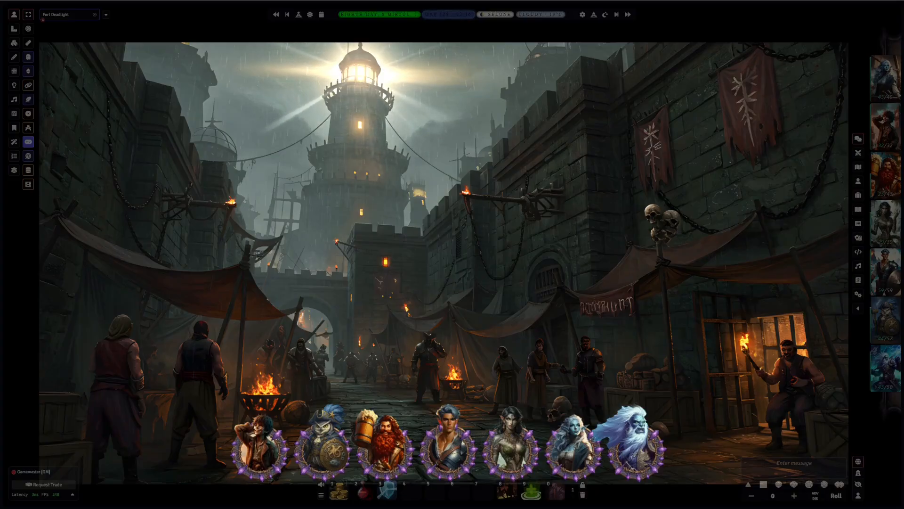
# Step: Open the Skeleton's actor sheet from the Undead subfolder of Creatures in the actor directory
pyautogui.click(858, 181)
pyautogui.click(831, 42)
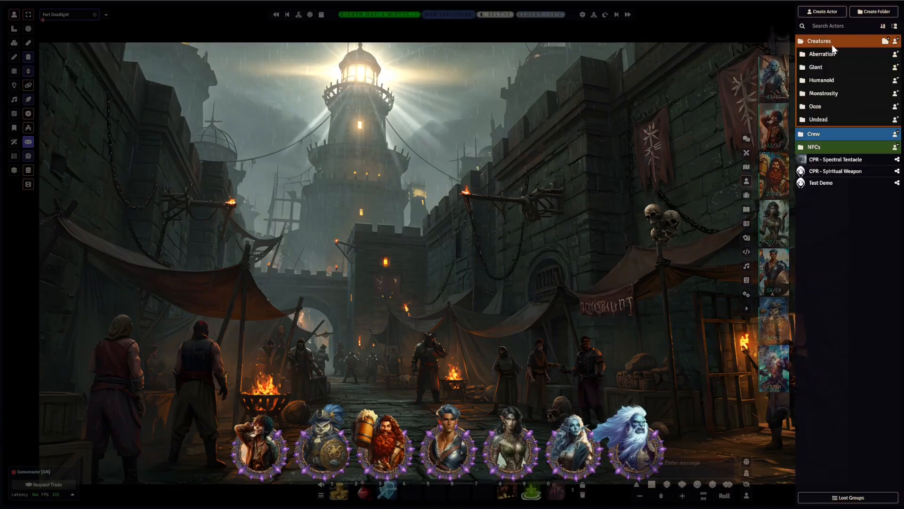
pyautogui.click(829, 120)
pyautogui.click(832, 132)
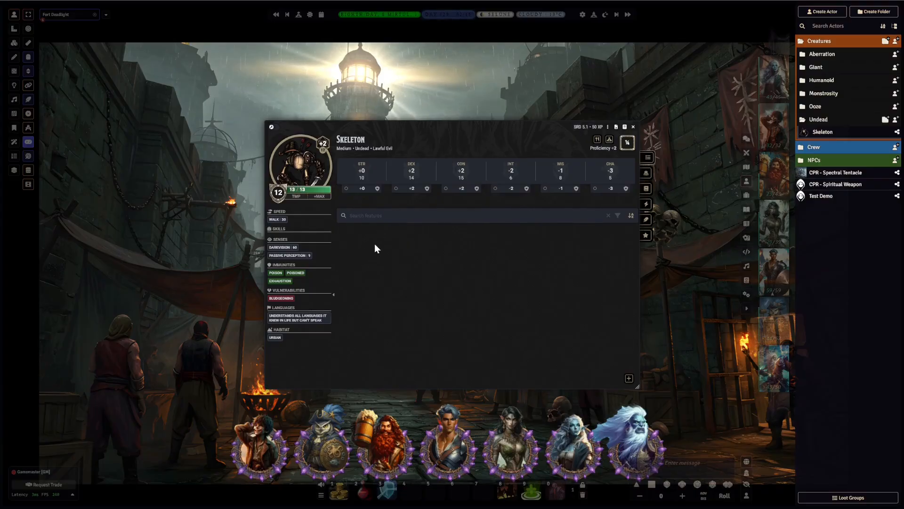
# Step: Inspect the Skeleton's Armor Class calculation in the sheet's edit mode, return to view mode, and close the sheet
pyautogui.click(272, 127)
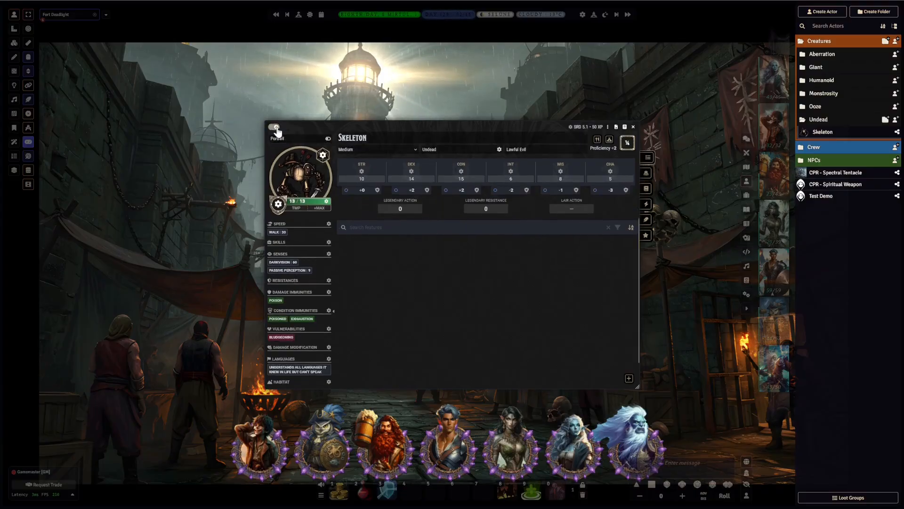
pyautogui.click(279, 204)
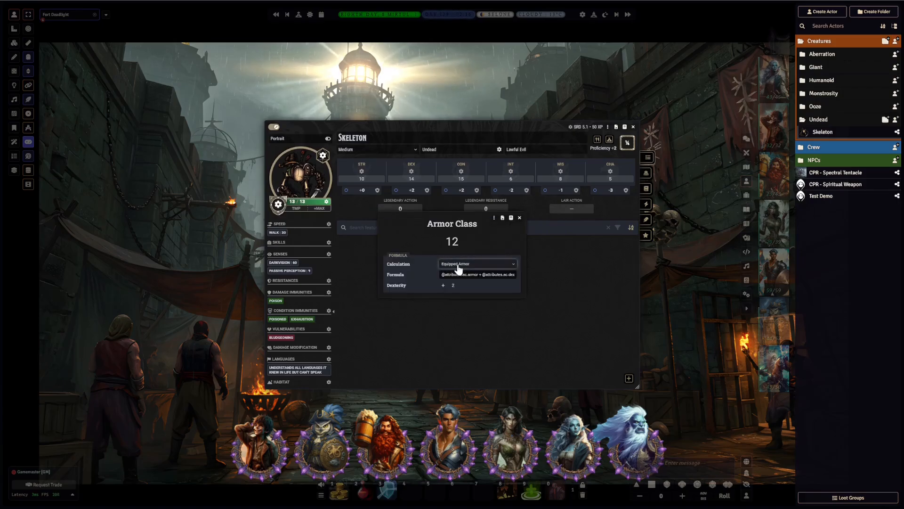
pyautogui.click(520, 218)
pyautogui.click(273, 127)
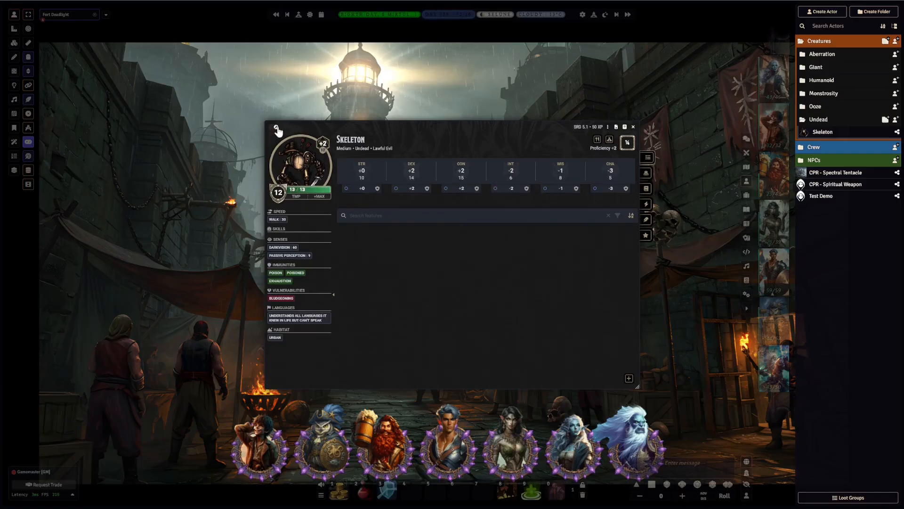
pyautogui.click(633, 127)
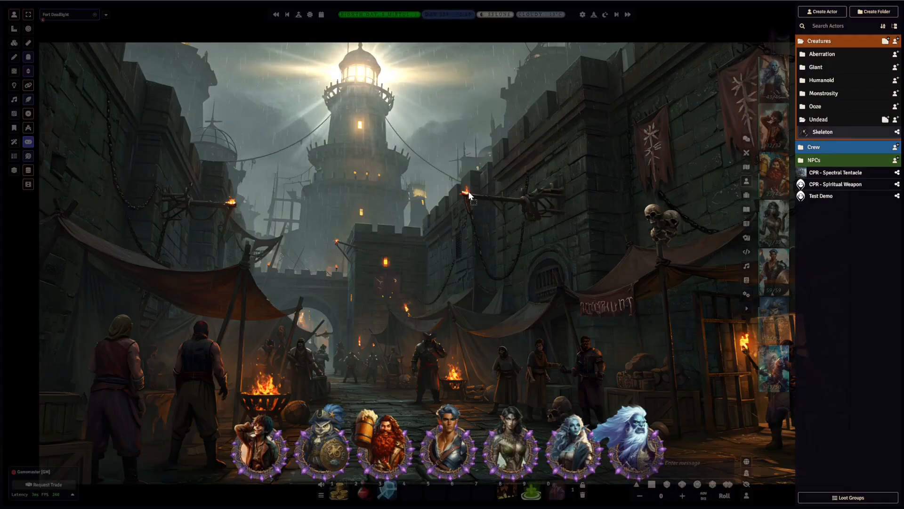
# Step: Place a Skeleton token on the scene beside the lighthouse and select it
pyautogui.moveTo(469, 192); pyautogui.dragTo(469, 193)
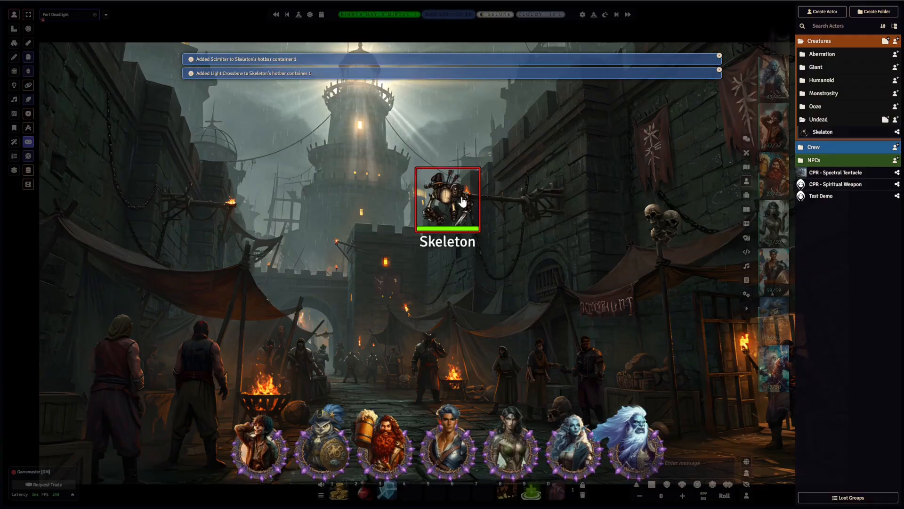
pyautogui.click(462, 202)
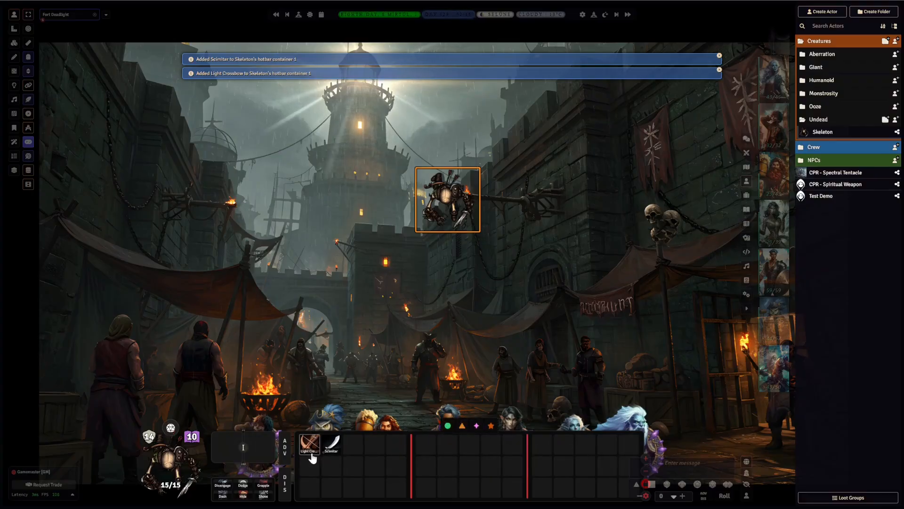
# Step: Examine the placed Skeleton token's inventory and Armor Class breakdown on its sheet, closing the sheet when finished
pyautogui.doubleClick(456, 206)
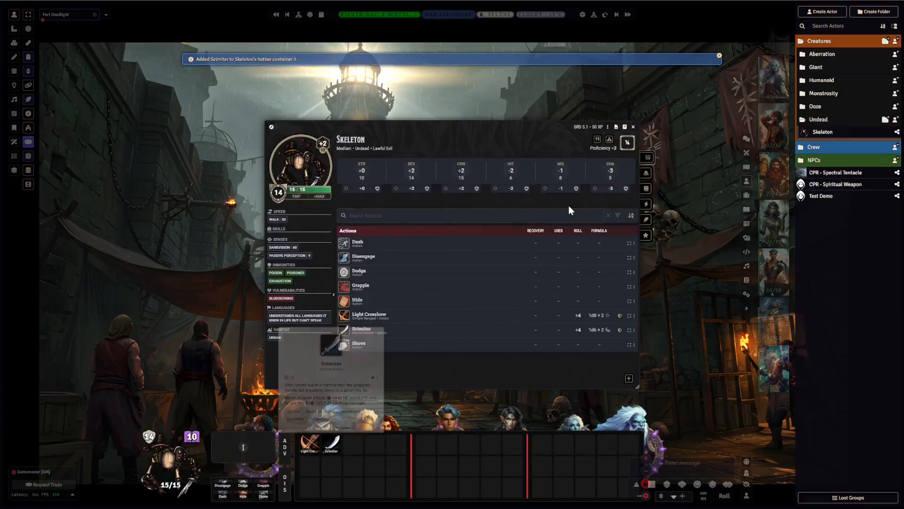
pyautogui.click(647, 174)
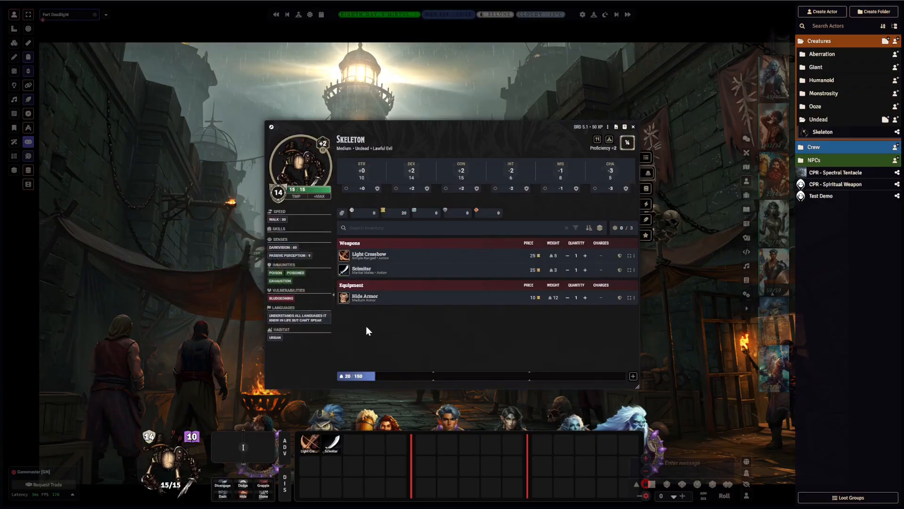
pyautogui.moveTo(362, 302)
pyautogui.moveTo(277, 200)
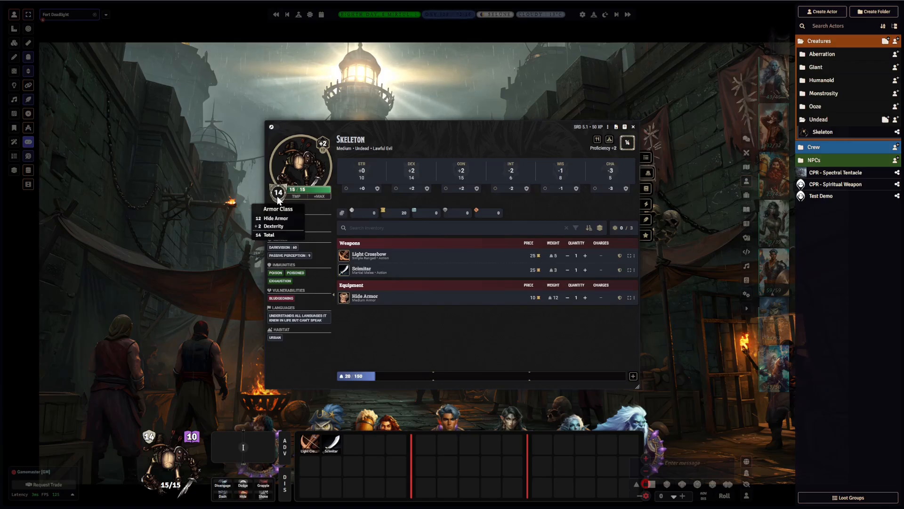
pyautogui.click(632, 127)
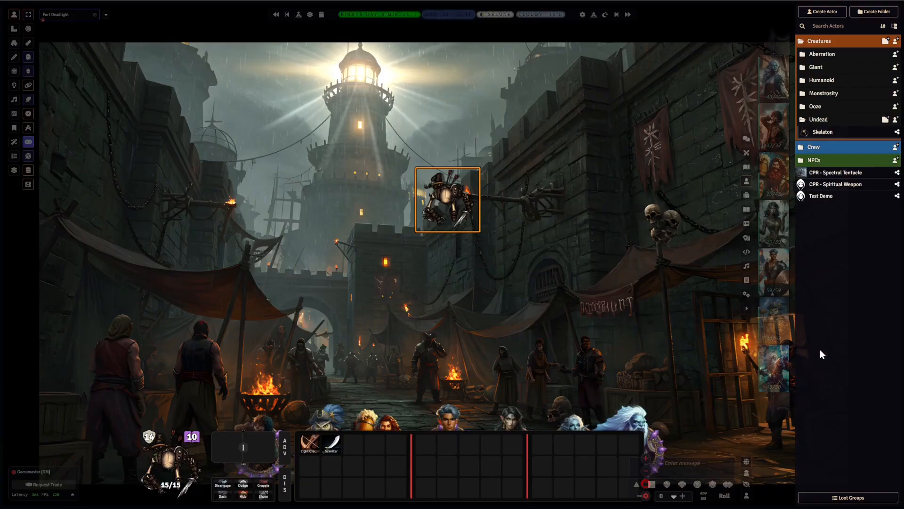
# Step: Open and close Loot Groups from the actor directory, reopen the manager through the Token Loot module settings, and bring back the actor directory
pyautogui.click(853, 496)
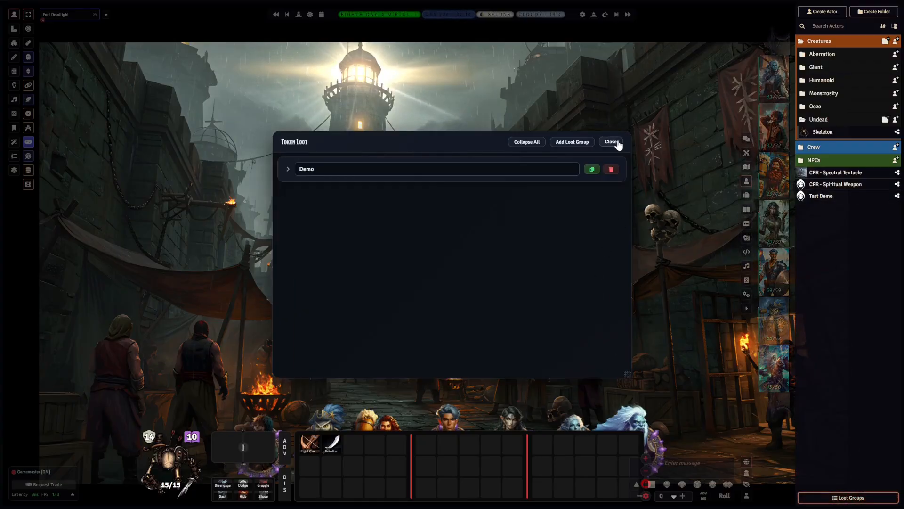
pyautogui.click(611, 142)
pyautogui.click(746, 294)
pyautogui.click(851, 117)
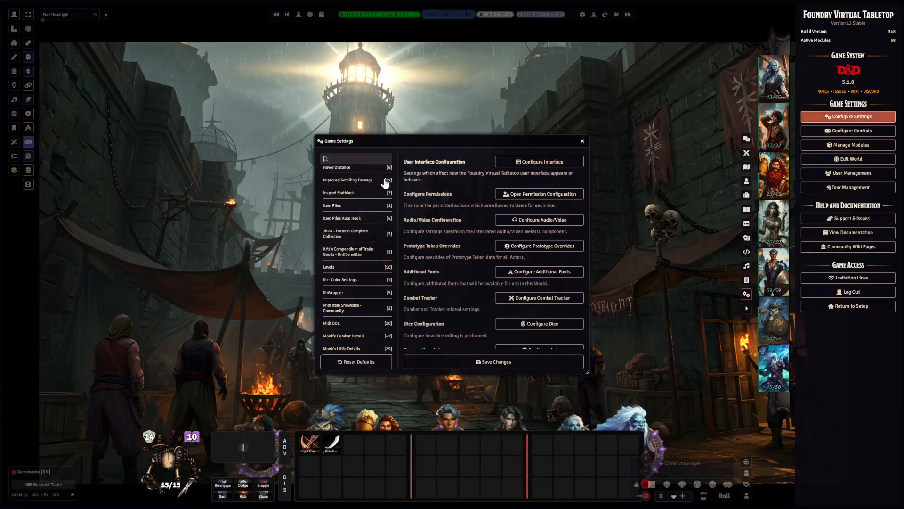
pyautogui.scroll(-10, 358, 226)
pyautogui.click(332, 317)
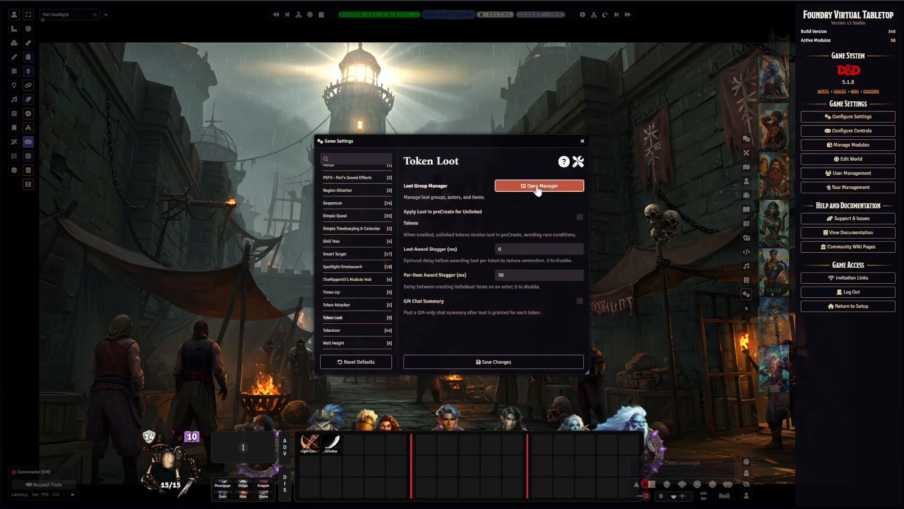
pyautogui.click(538, 186)
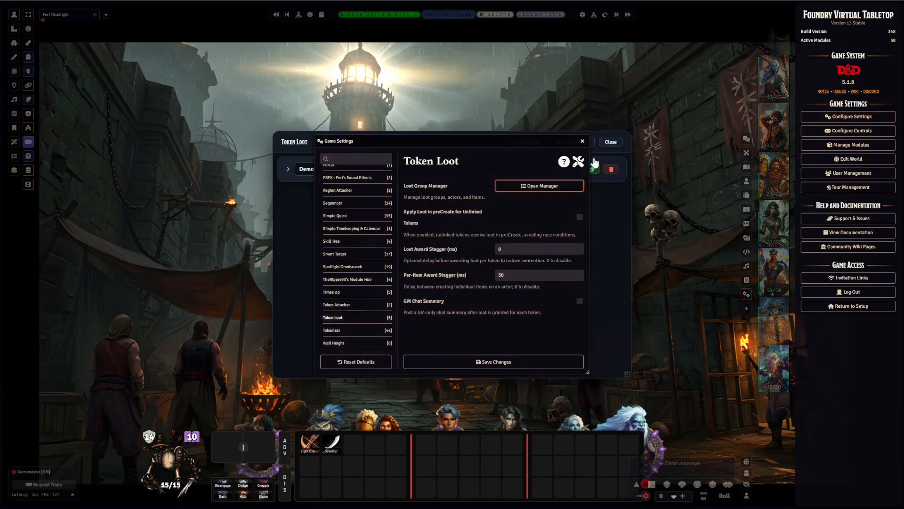
pyautogui.click(746, 183)
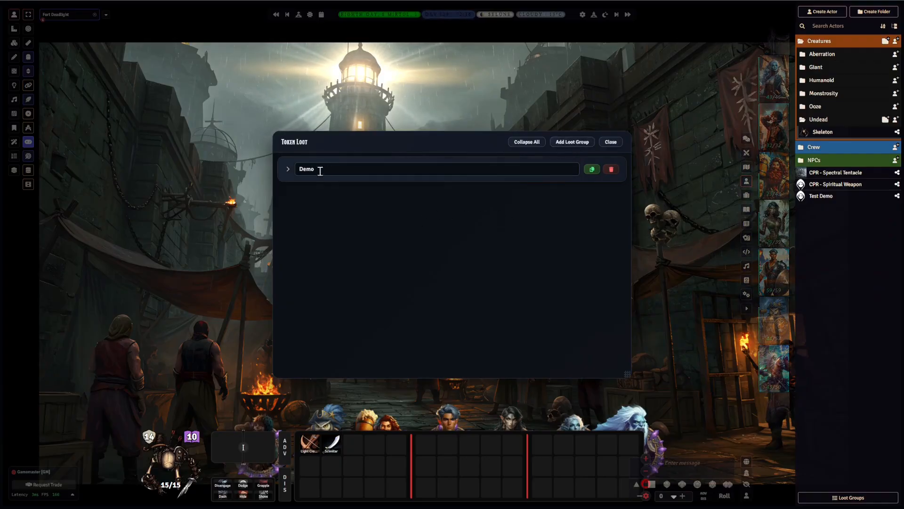
# Step: Remove the Skeleton from the Demo loot group's actors and add it again from the Undead folder
pyautogui.click(289, 169)
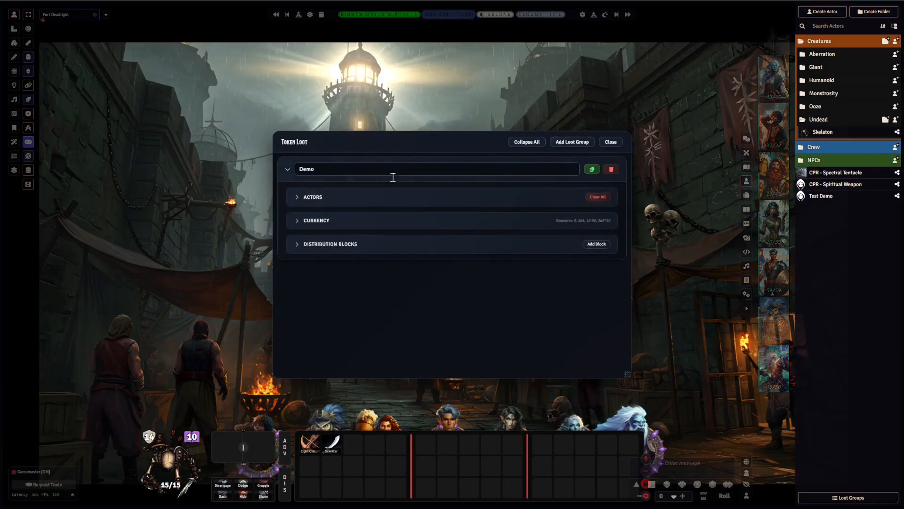
pyautogui.click(302, 197)
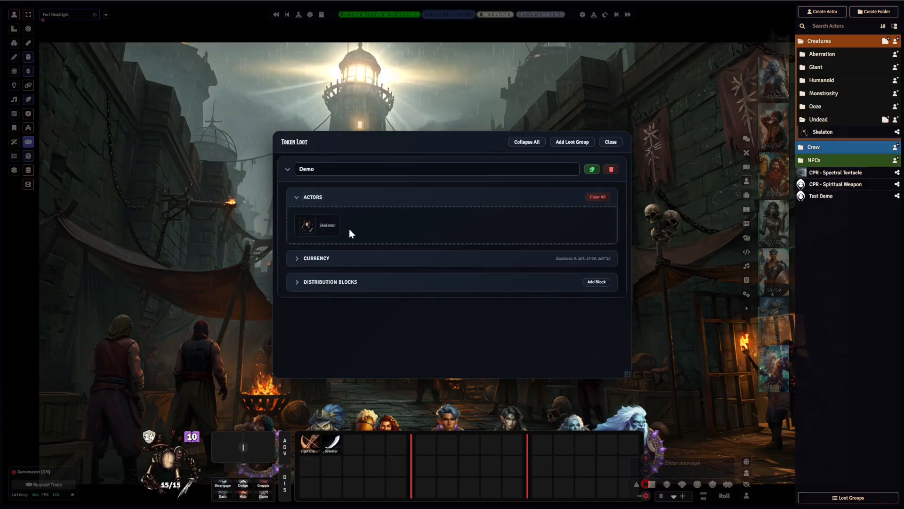
pyautogui.moveTo(316, 226)
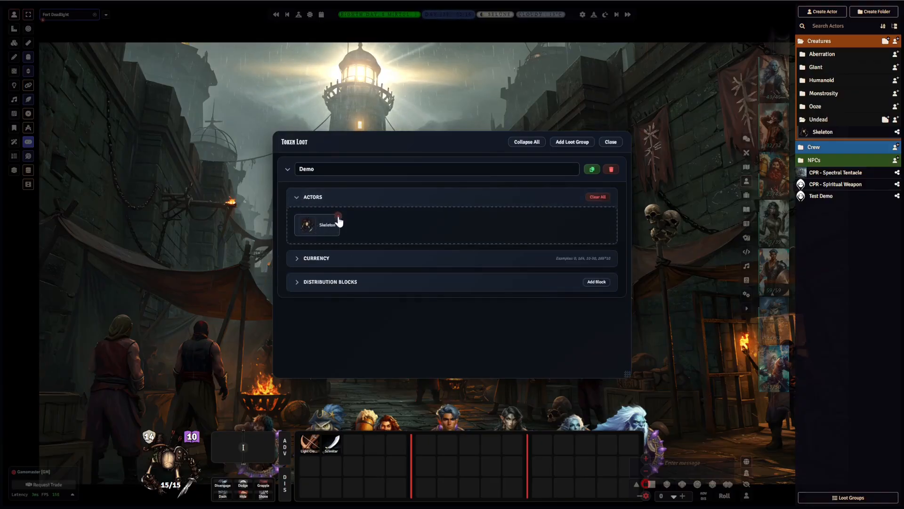
pyautogui.click(339, 220)
pyautogui.click(490, 275)
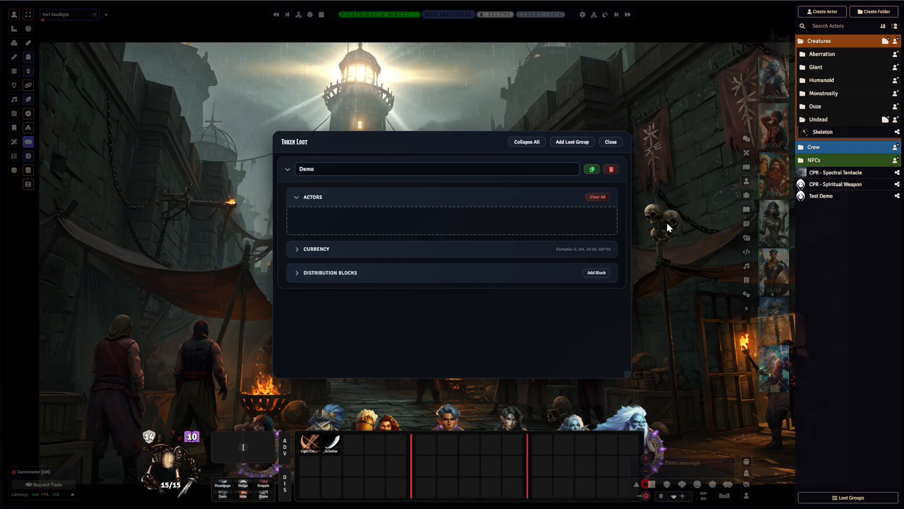
pyautogui.moveTo(824, 136); pyautogui.dragTo(377, 222)
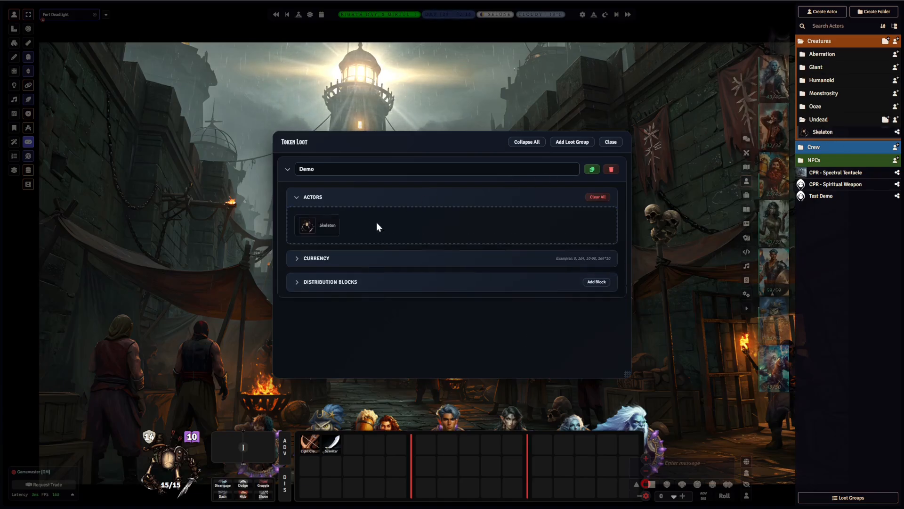
# Step: Remove the Skeleton from the Demo group again and re-add it by searching "skeleton" in Spotlight Omnisearch
pyautogui.click(339, 220)
pyautogui.click(490, 273)
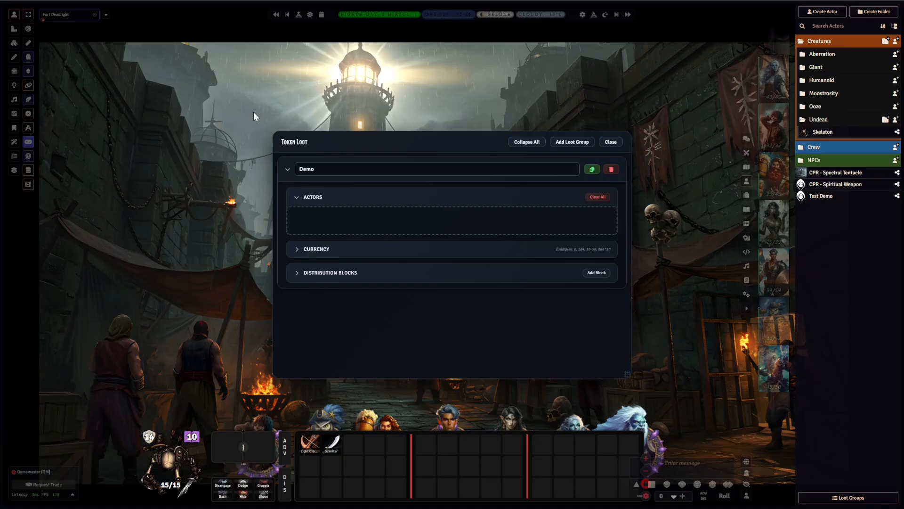
pyautogui.hotkey('ctrl', 'space')
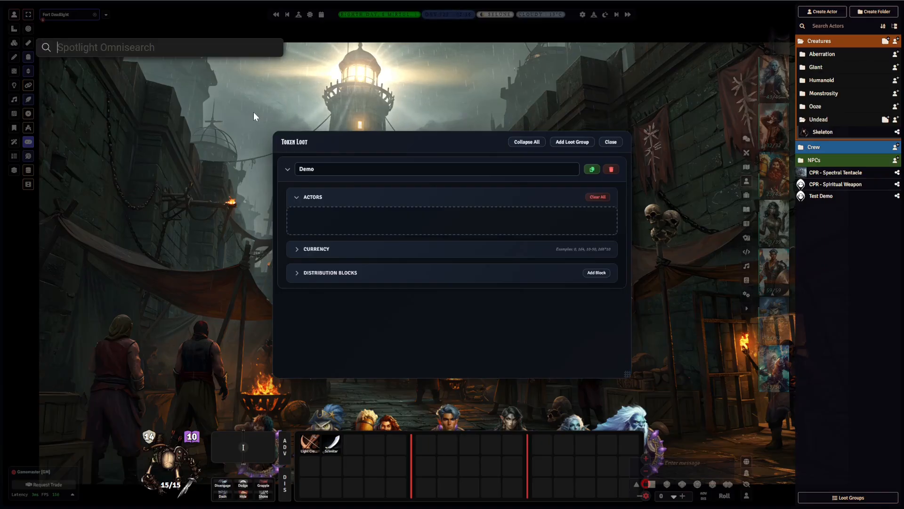
pyautogui.write('skeleton')
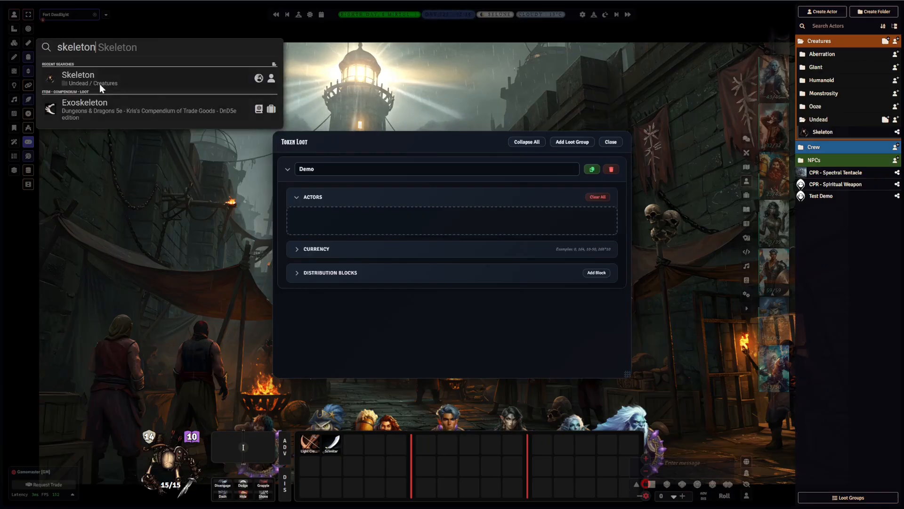
pyautogui.moveTo(99, 84); pyautogui.dragTo(372, 221)
pyautogui.click(330, 228)
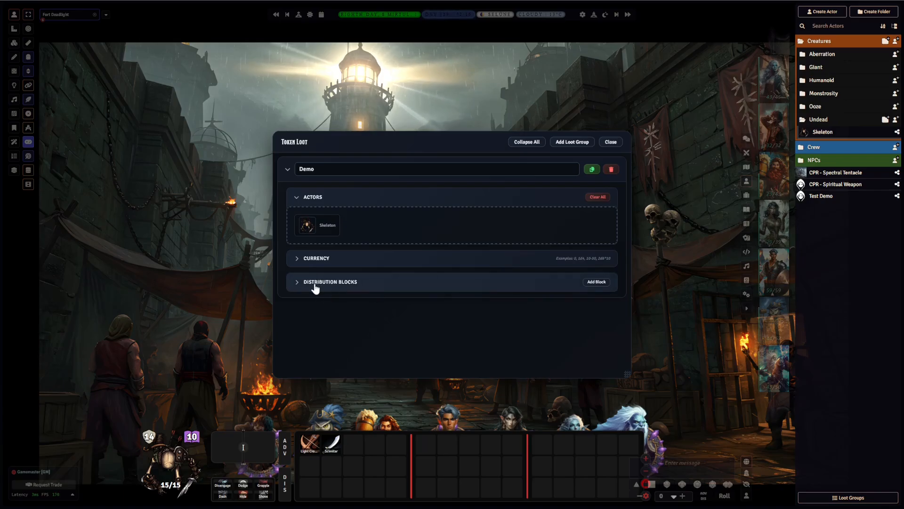
# Step: Collapse the Demo group's actors and review the currency formulas for each coin type
pyautogui.click(317, 196)
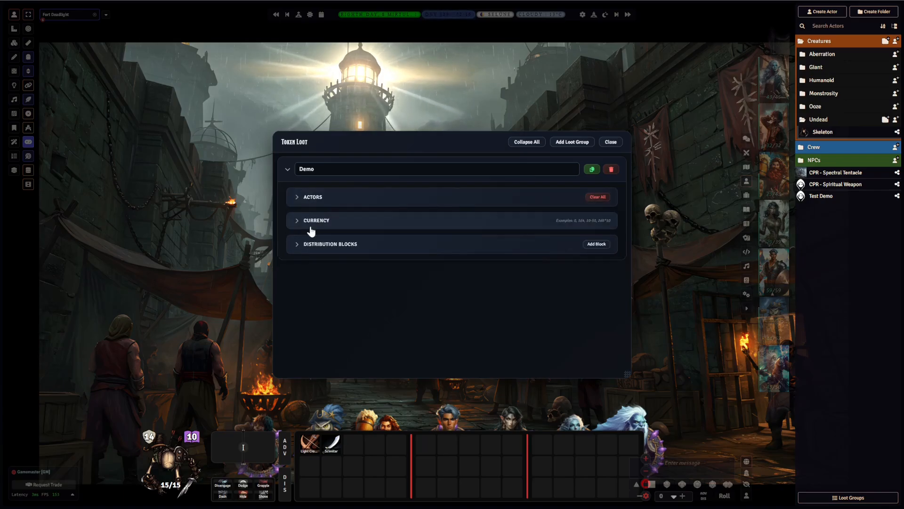
pyautogui.click(311, 220)
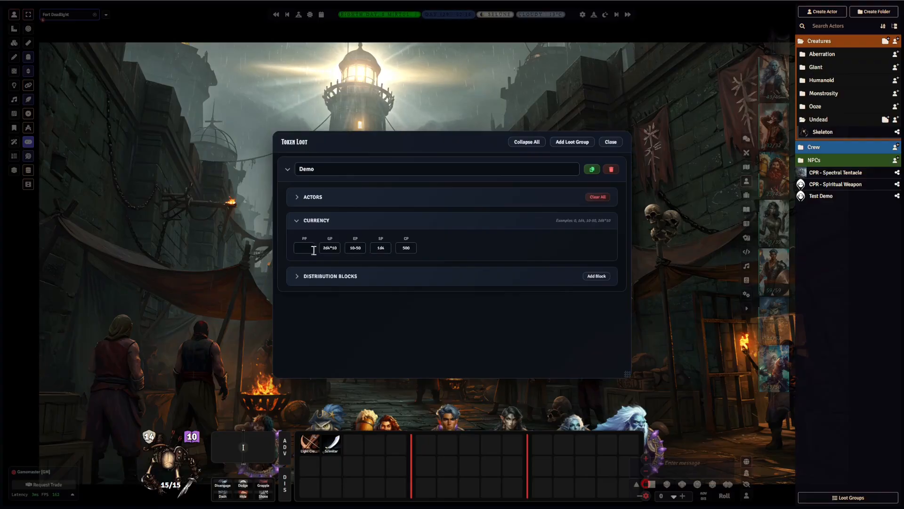
pyautogui.click(307, 221)
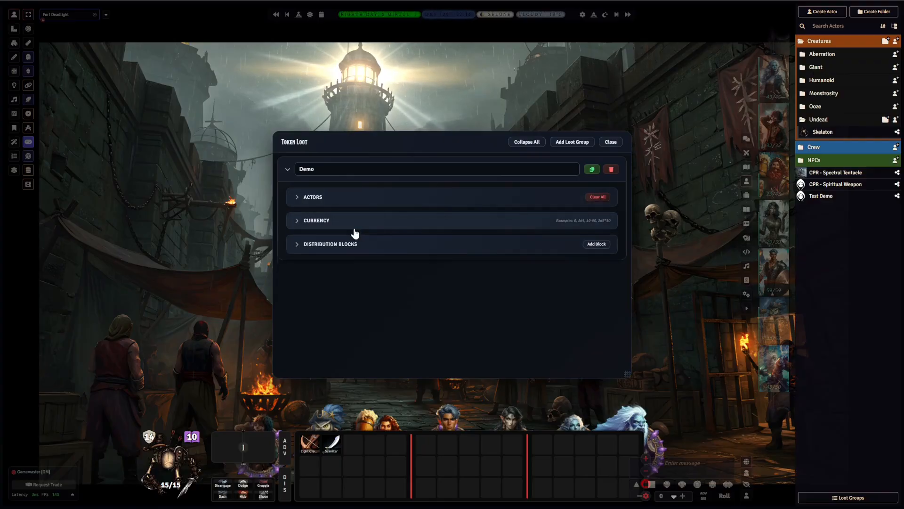
# Step: Expand the Demo group's distribution blocks and examine the items and pick settings of the Ranged block
pyautogui.click(325, 247)
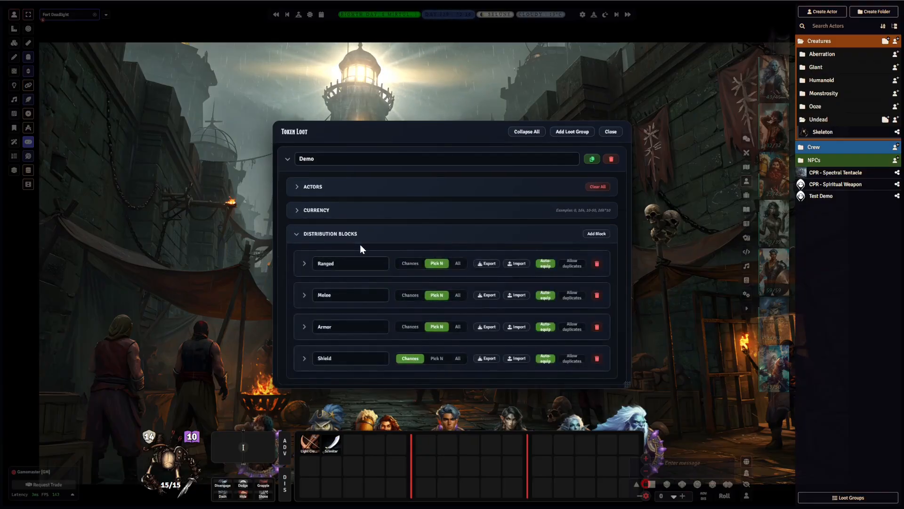
pyautogui.click(305, 263)
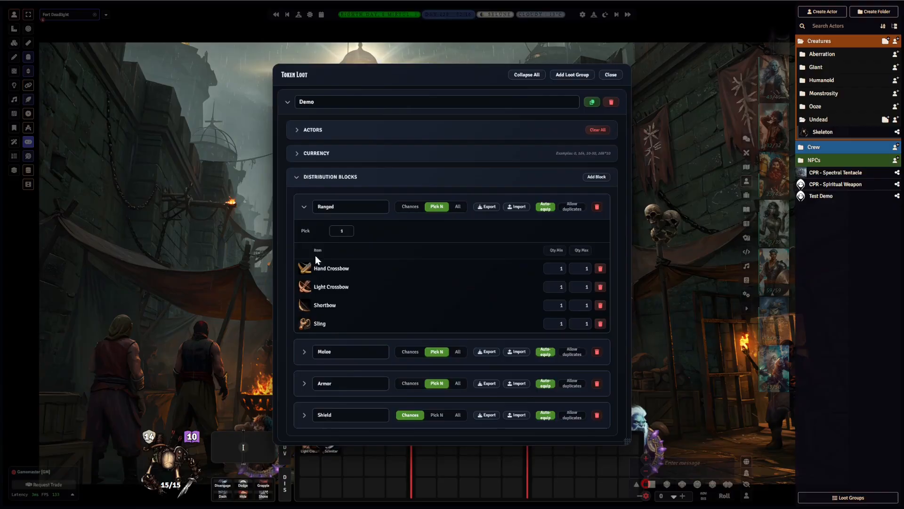
pyautogui.click(304, 207)
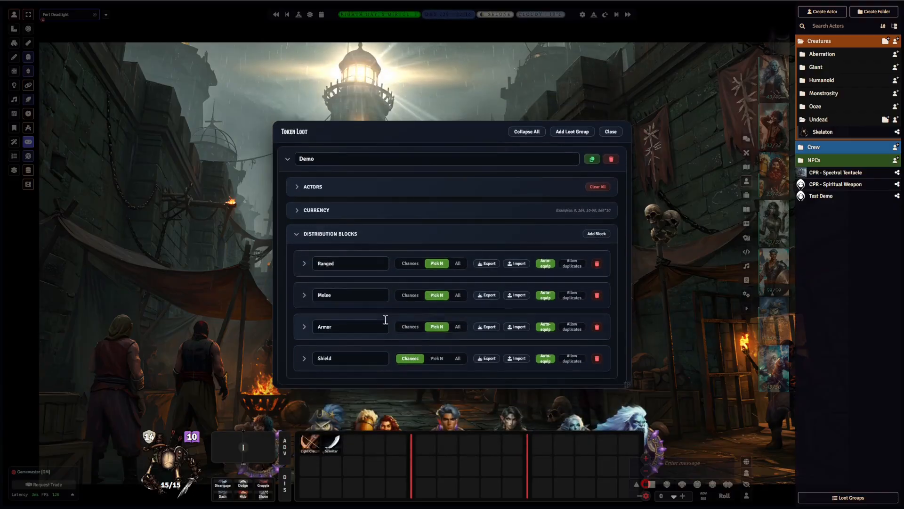
pyautogui.click(304, 264)
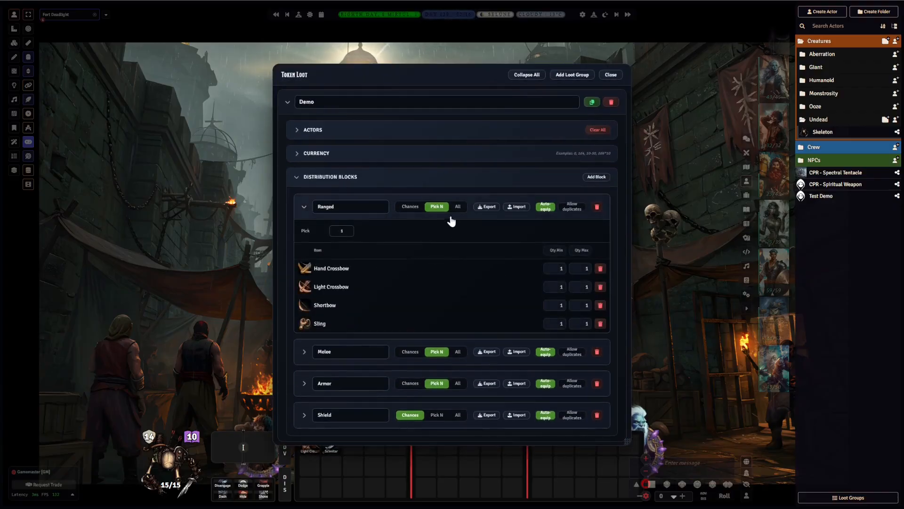
# Step: Try the Chances mode with number-of-items settings on the Ranged block, and switch it back to Pick N
pyautogui.click(414, 207)
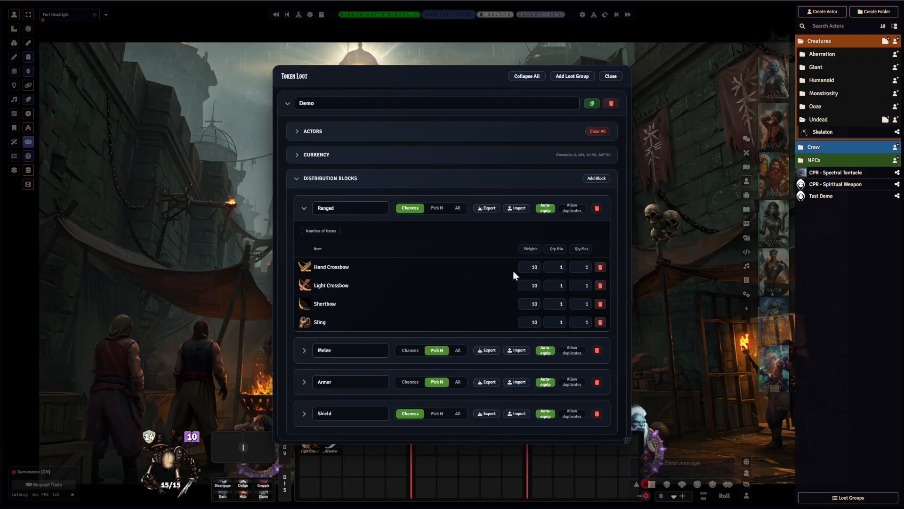
pyautogui.write('2')
pyautogui.write('1')
pyautogui.press('Tab')
pyautogui.write('1')
pyautogui.click(610, 244)
pyautogui.click(436, 208)
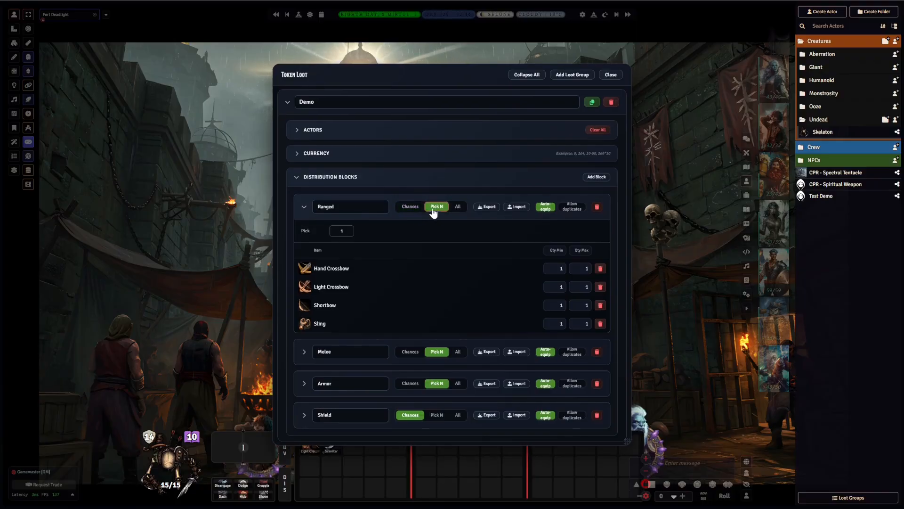
# Step: Try the All mode on the Ranged block, and switch it back to Pick N
pyautogui.click(342, 230)
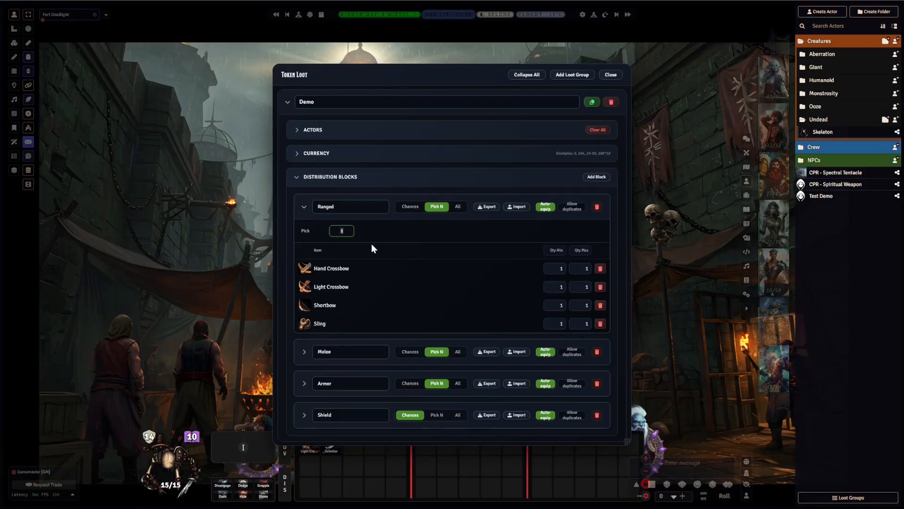
pyautogui.click(329, 231)
pyautogui.click(457, 206)
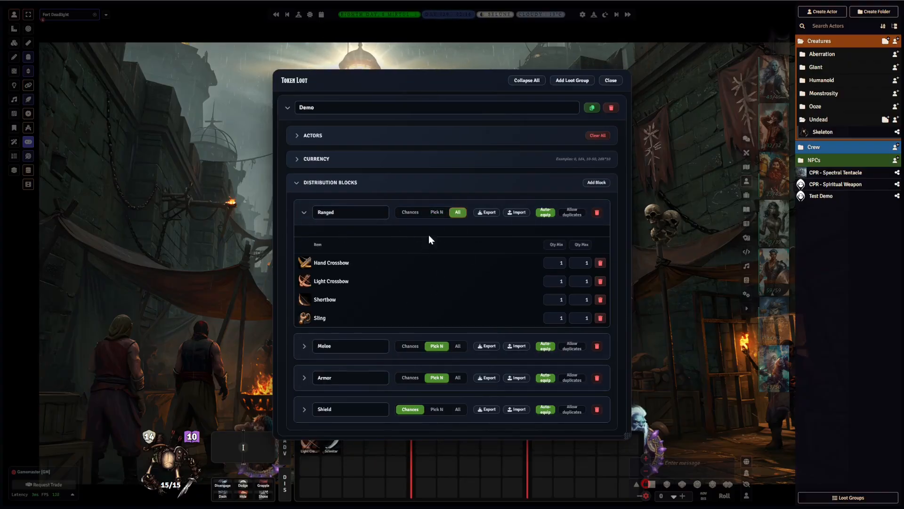
pyautogui.click(437, 213)
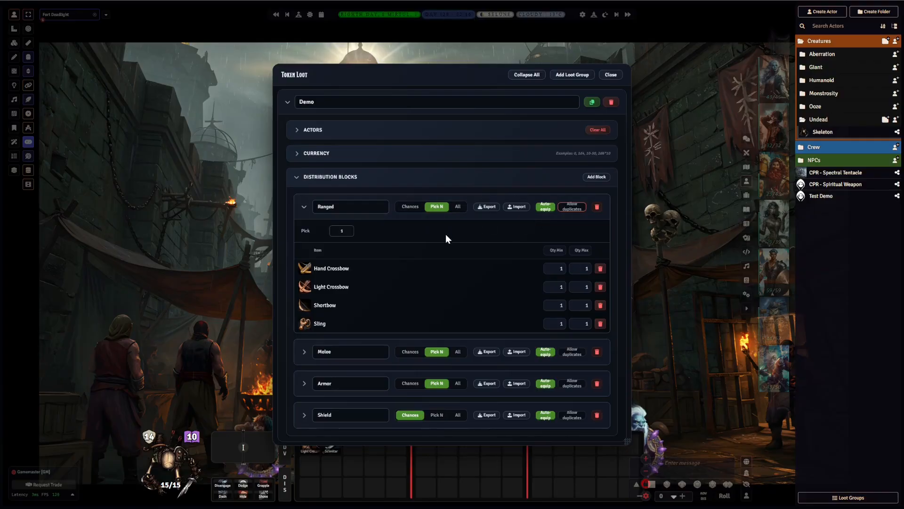
# Step: Try a pick count of 5 with Allow duplicates on the Ranged block, and turn Allow duplicates off again
pyautogui.doubleClick(330, 231)
pyautogui.write('5')
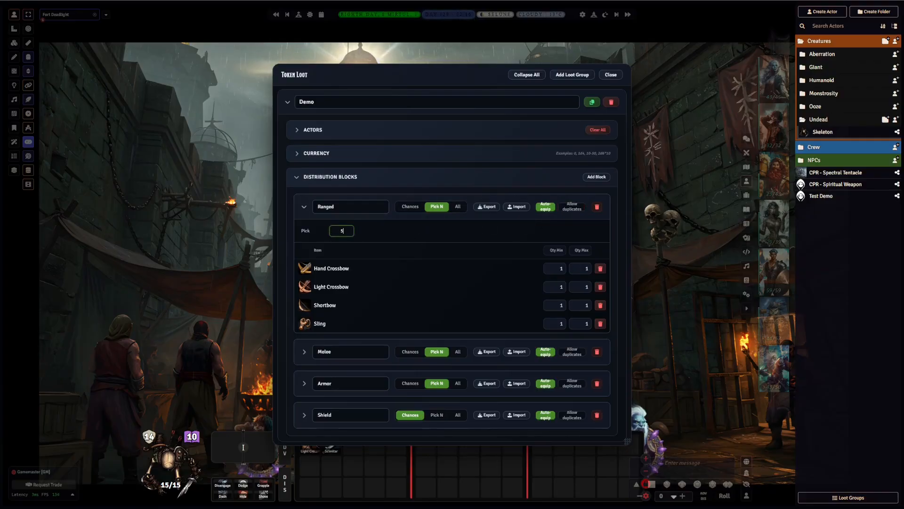
pyautogui.click(408, 230)
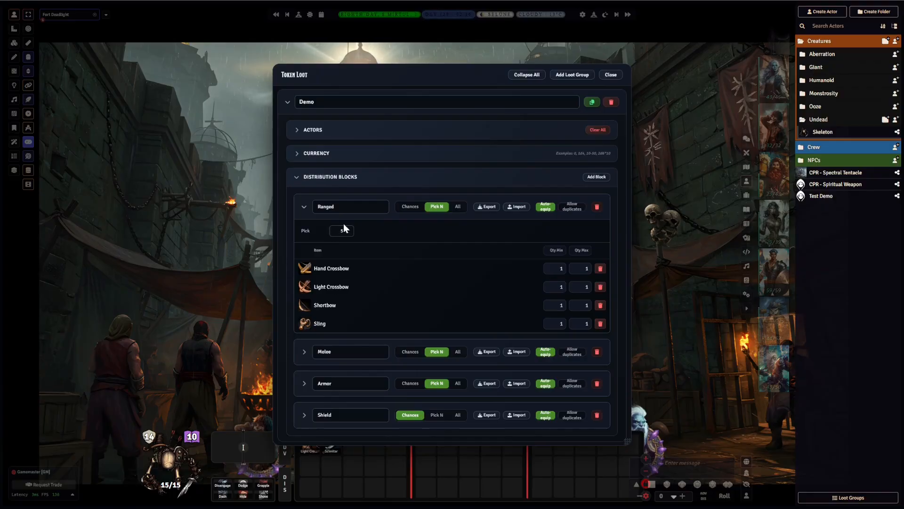
pyautogui.click(565, 208)
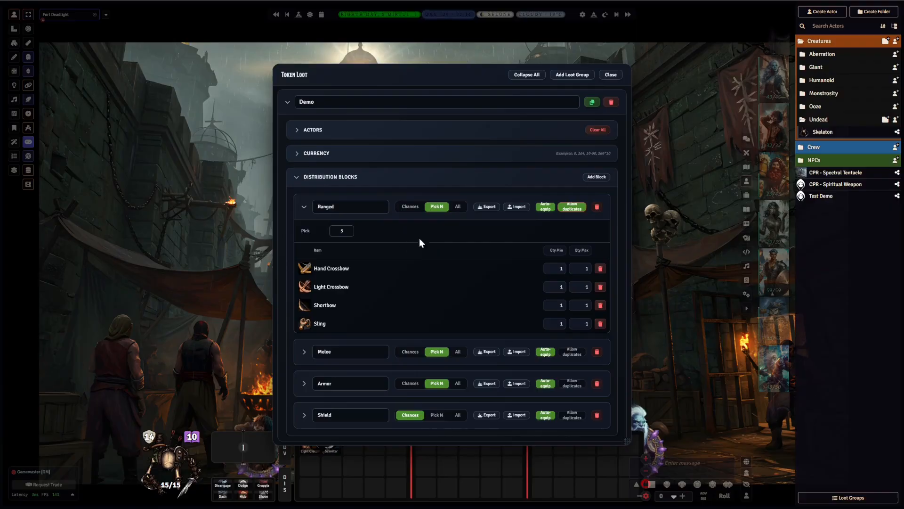
pyautogui.click(572, 206)
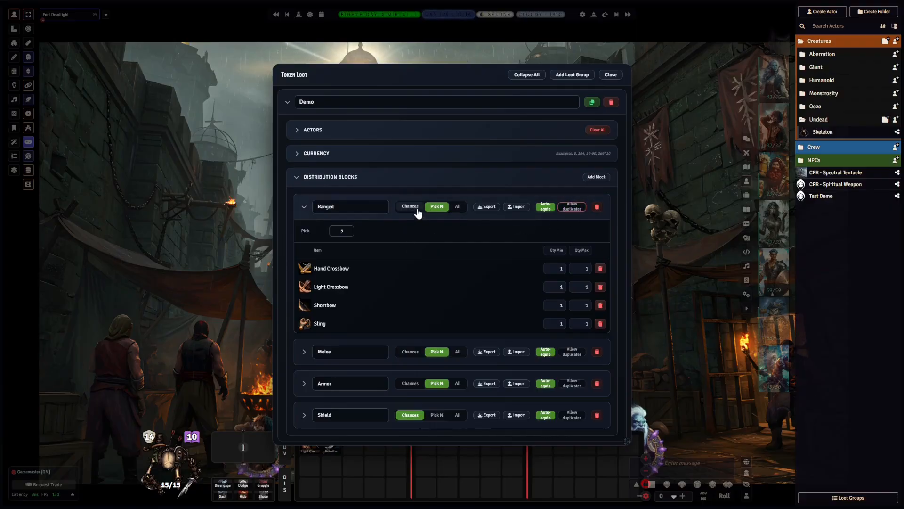
# Step: Try Chances mode with Allow duplicates on the Ranged block, and restore Pick N without duplicates
pyautogui.click(417, 209)
pyautogui.click(572, 208)
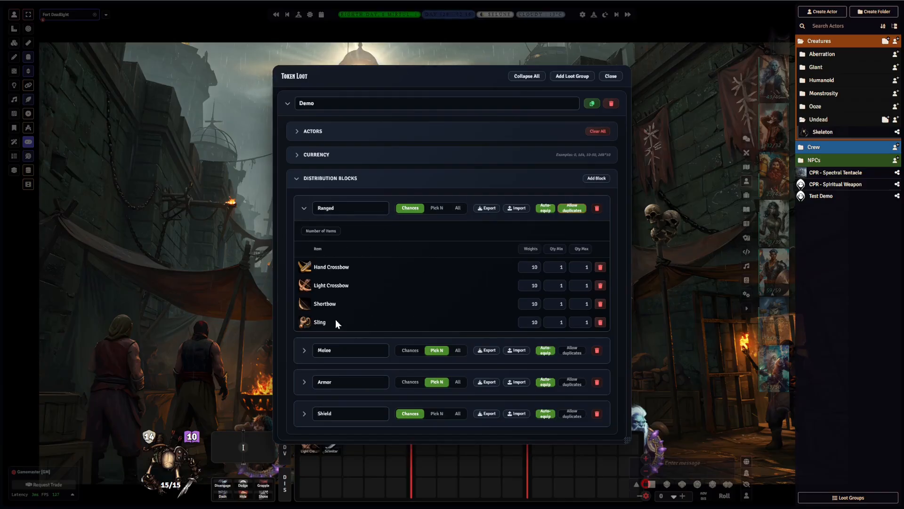
pyautogui.click(587, 216)
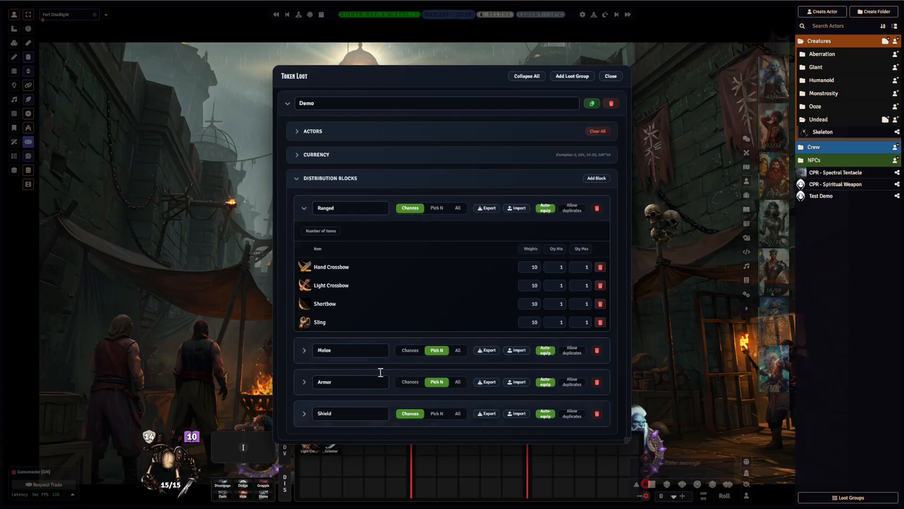
pyautogui.click(437, 210)
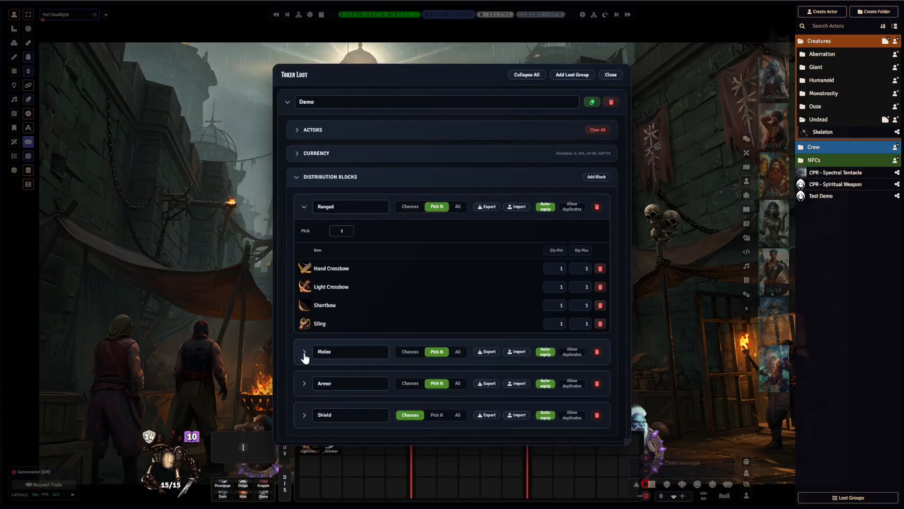
# Step: Expand the Melee, Armor and Shield blocks and review the items and pick settings in each
pyautogui.click(372, 356)
pyautogui.click(304, 439)
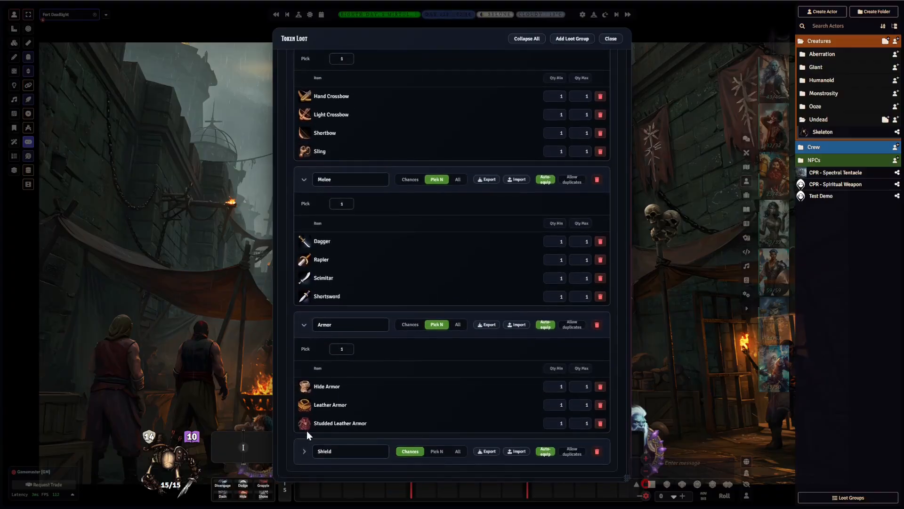
pyautogui.scroll(-1, 351, 408)
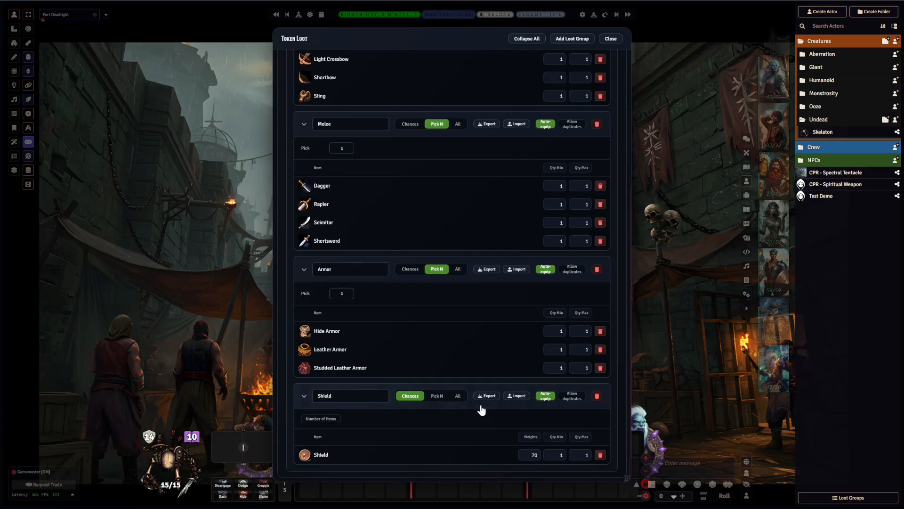
pyautogui.scroll(2, 417, 347)
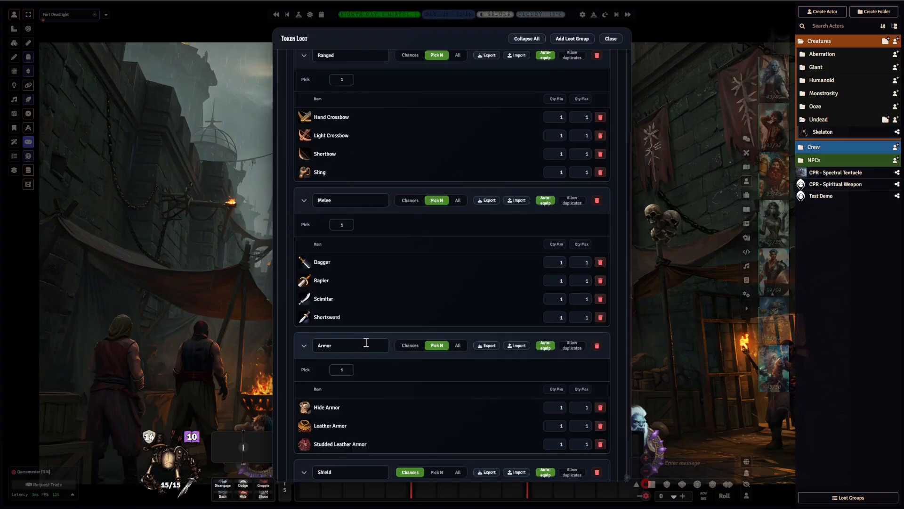
# Step: Open the base Skeleton actor's sheet to check its inventory, and close it again
pyautogui.click(825, 132)
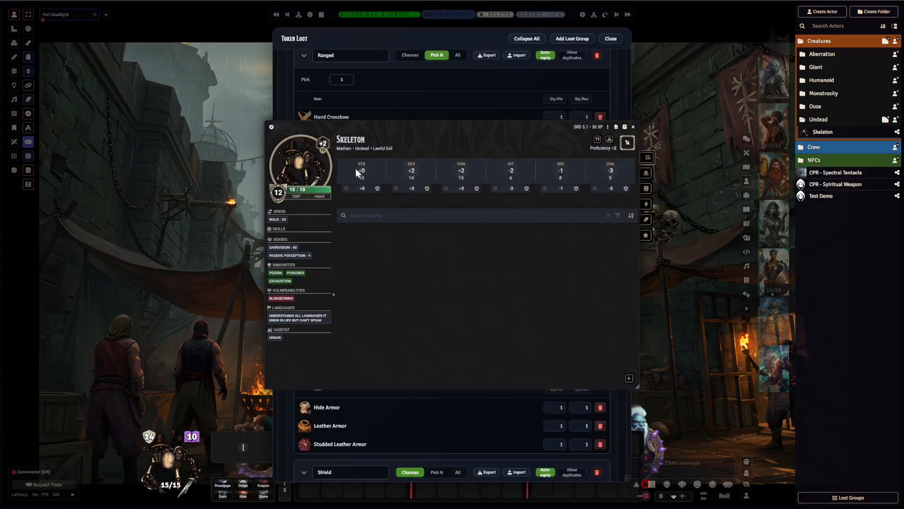
pyautogui.click(633, 127)
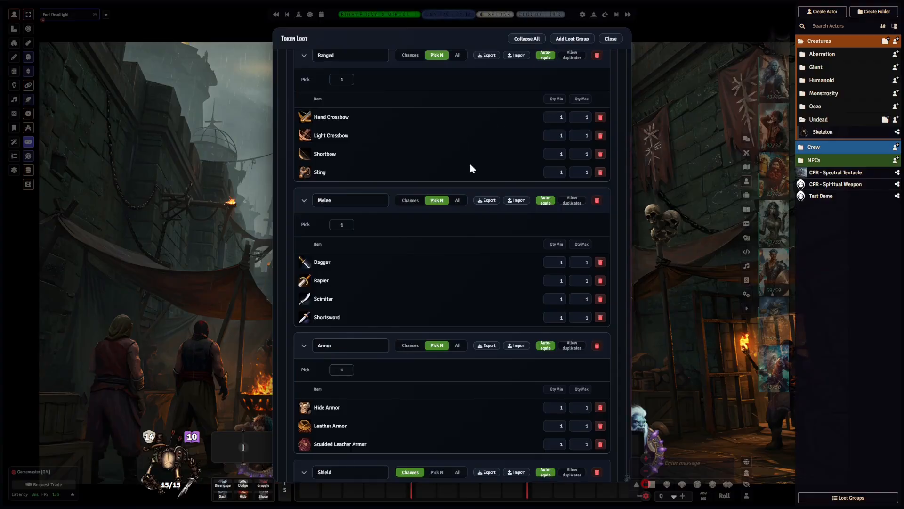
pyautogui.scroll(3, 471, 168)
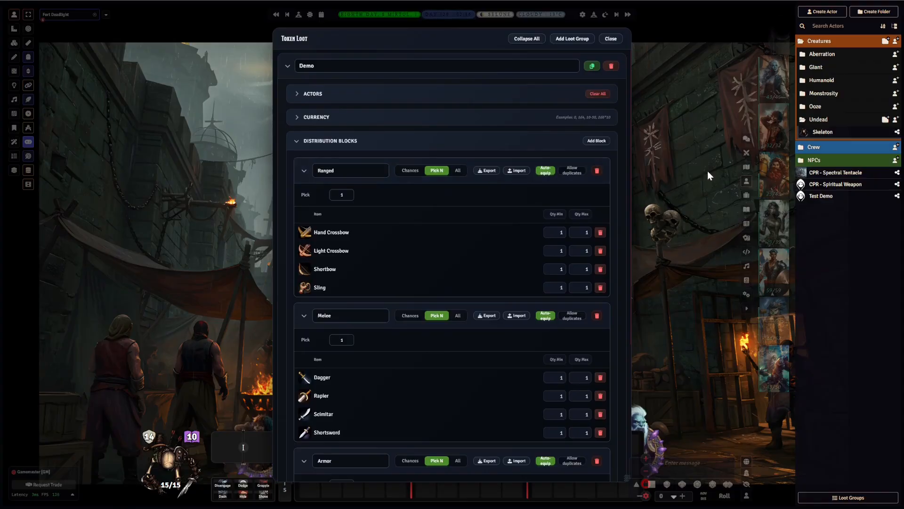
# Step: Expand the Demo group's Actors and Currency sections, review the whole loot setup, and close the Token Loot window
pyautogui.moveTo(712, 169); pyautogui.dragTo(541, 94)
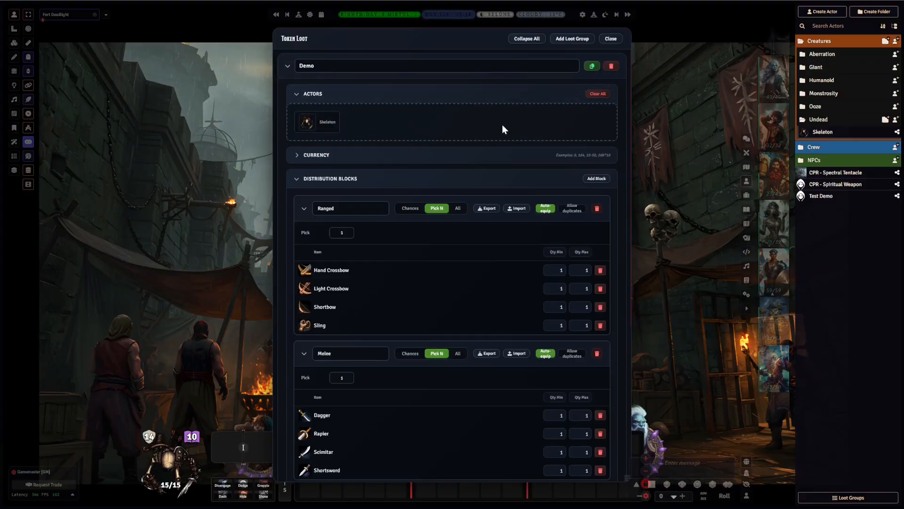
pyautogui.click(346, 155)
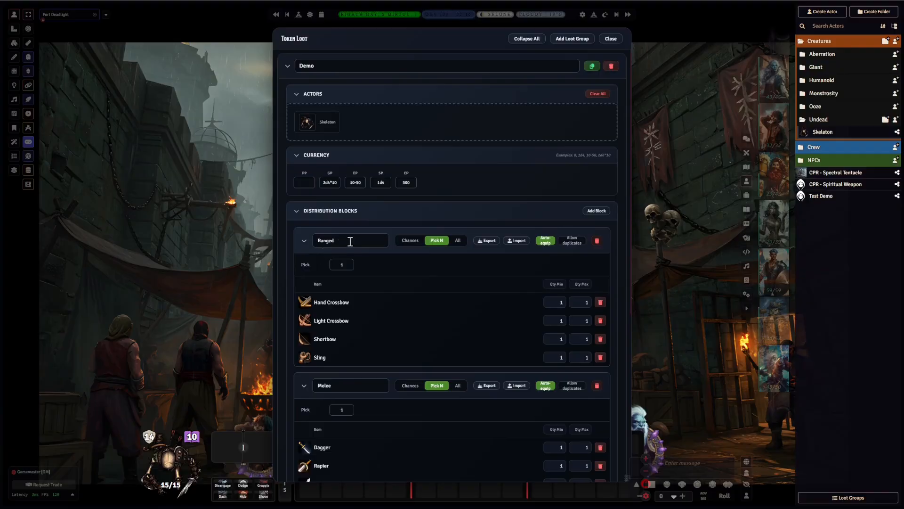
pyautogui.scroll(-3, 353, 226)
pyautogui.scroll(-2, 347, 196)
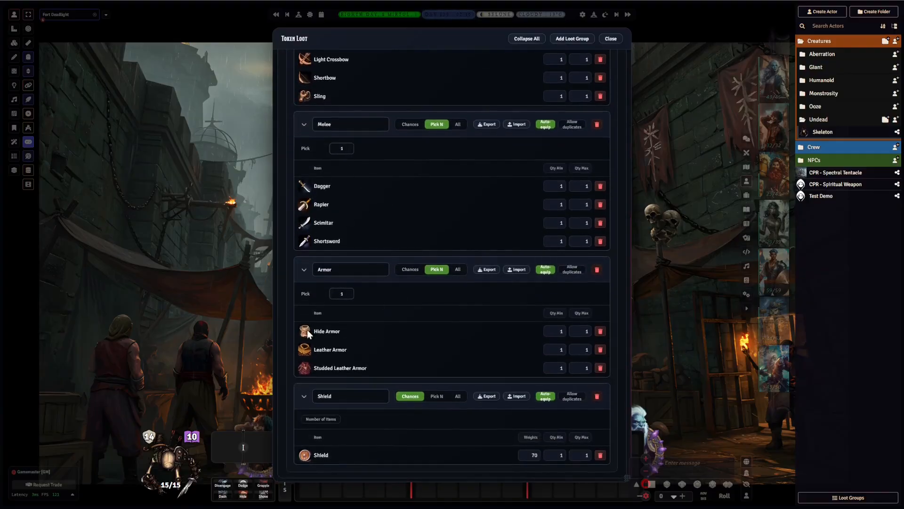
pyautogui.scroll(5, 349, 415)
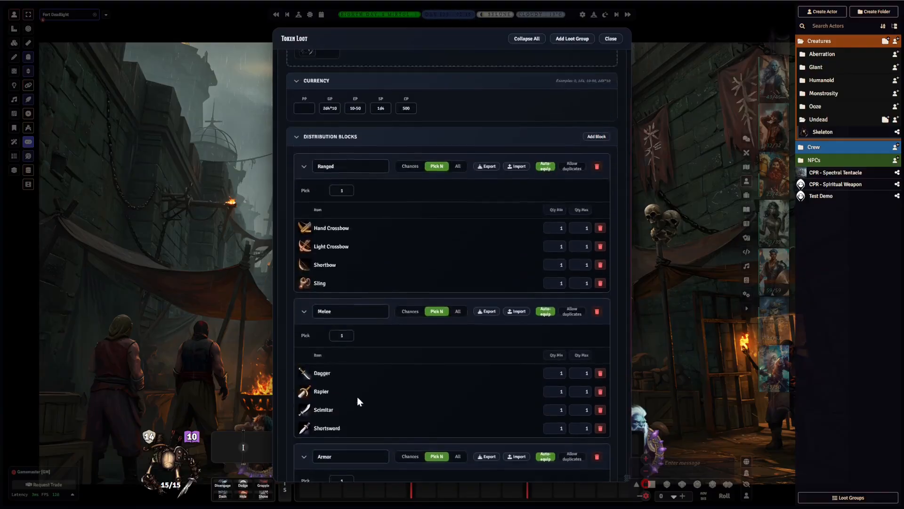
pyautogui.press('Escape')
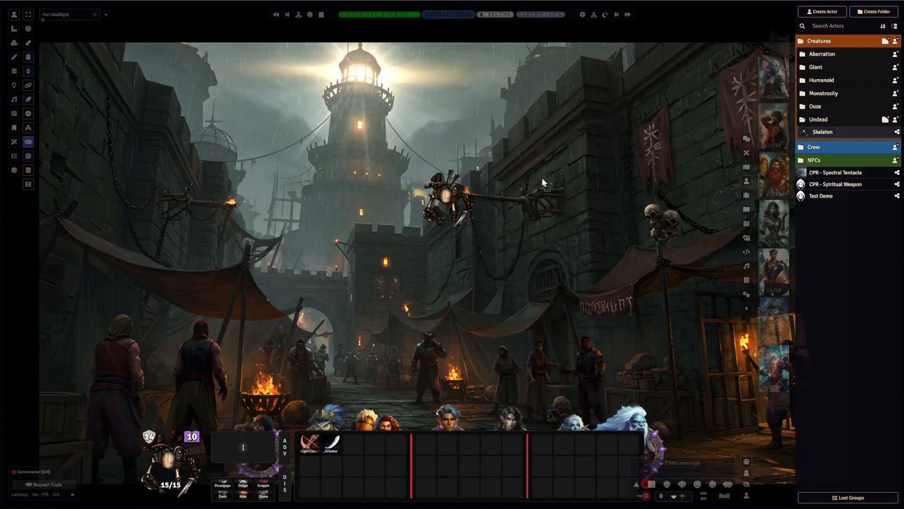
# Step: Place a second Skeleton token beside the first and inspect the currency, equipment and armor class on its sheet
pyautogui.click(510, 200)
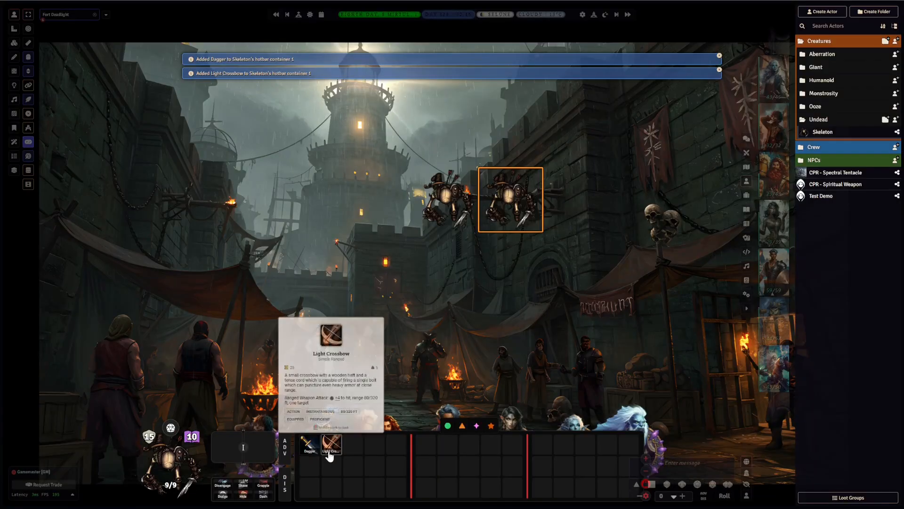
pyautogui.doubleClick(537, 200)
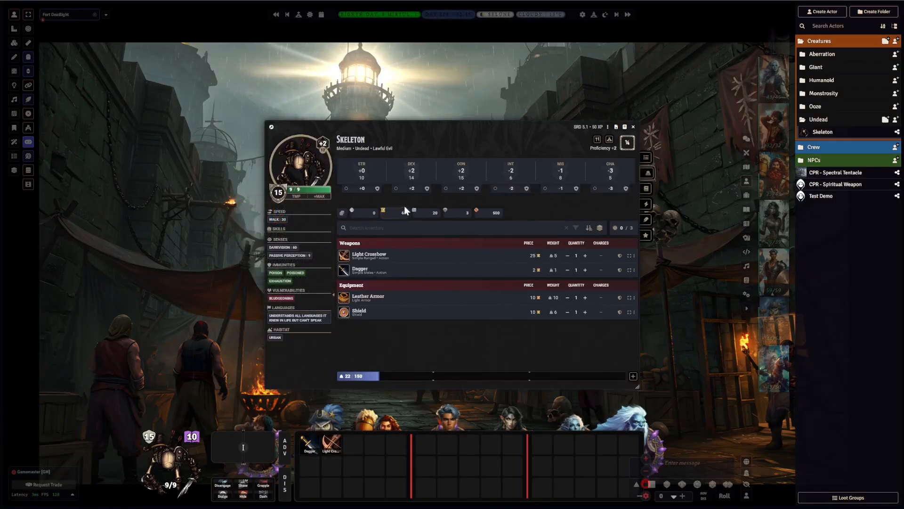
pyautogui.click(490, 212)
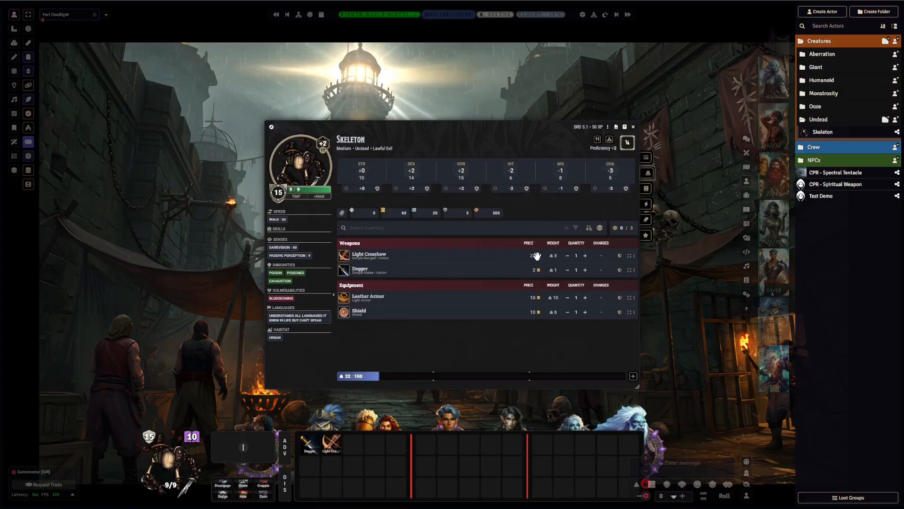
pyautogui.moveTo(390, 306)
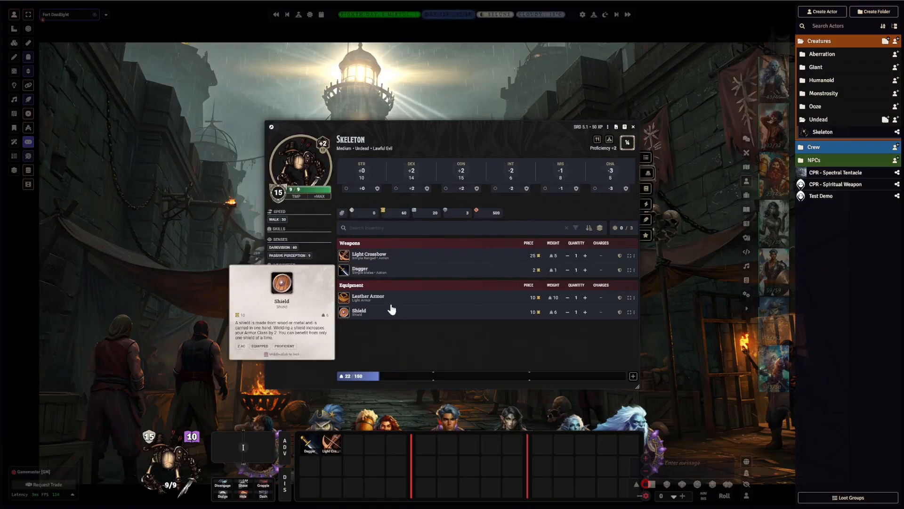
pyautogui.moveTo(370, 317)
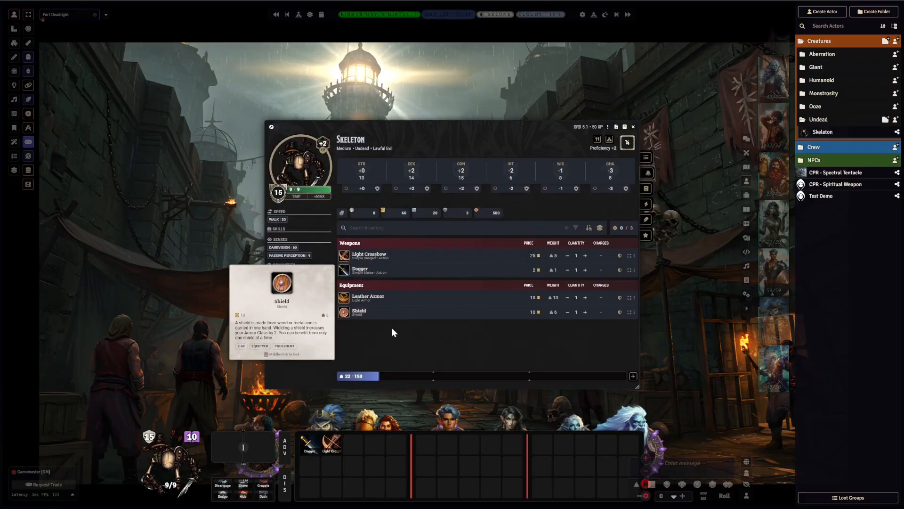
pyautogui.moveTo(282, 194)
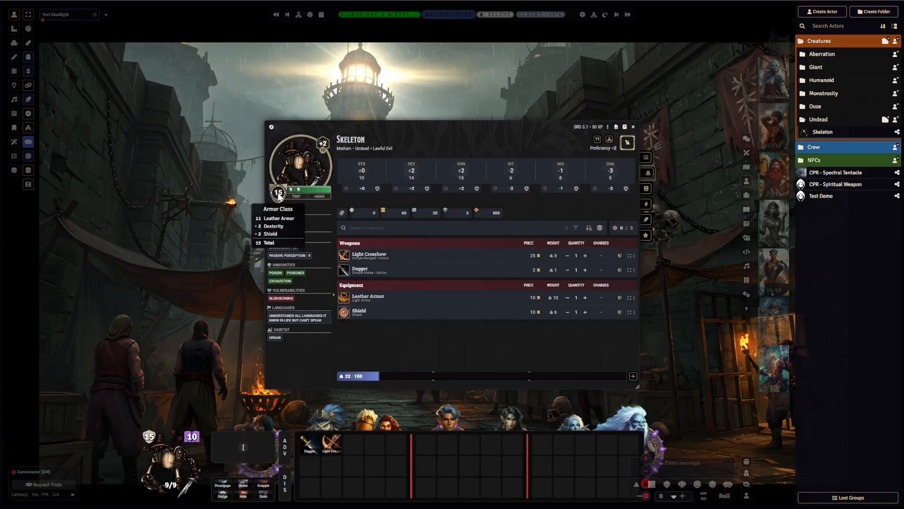
pyautogui.click(633, 127)
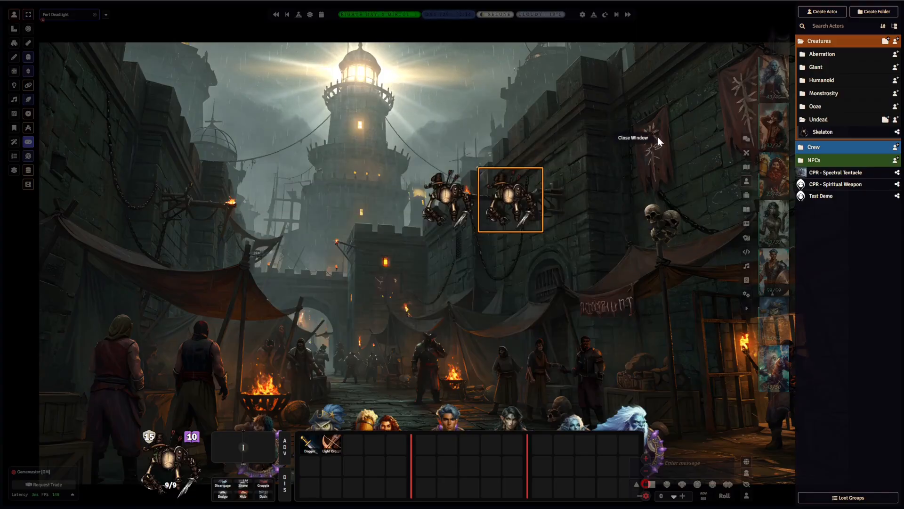
# Step: Reopen the loot groups and collapse the Ranged, Melee, Armor and Shield blocks of the Demo group
pyautogui.click(853, 496)
pyautogui.click(304, 241)
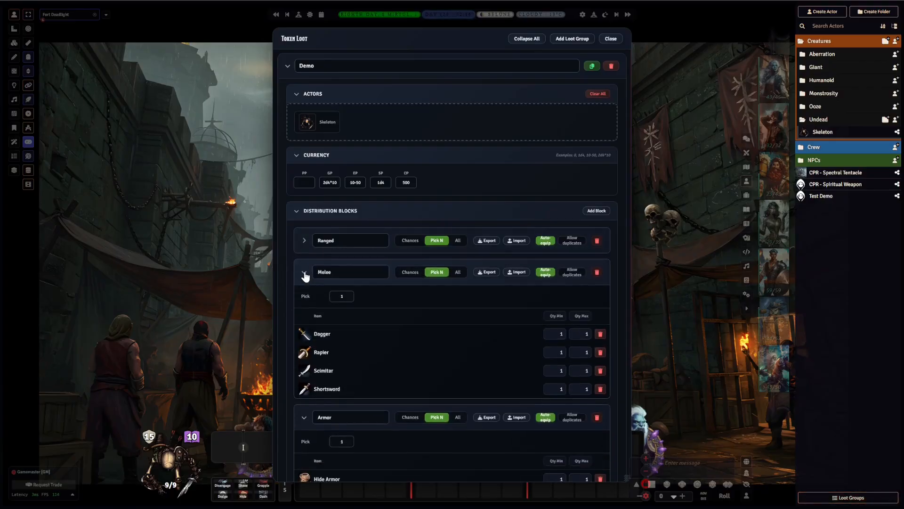
pyautogui.click(305, 273)
pyautogui.click(304, 304)
pyautogui.click(304, 365)
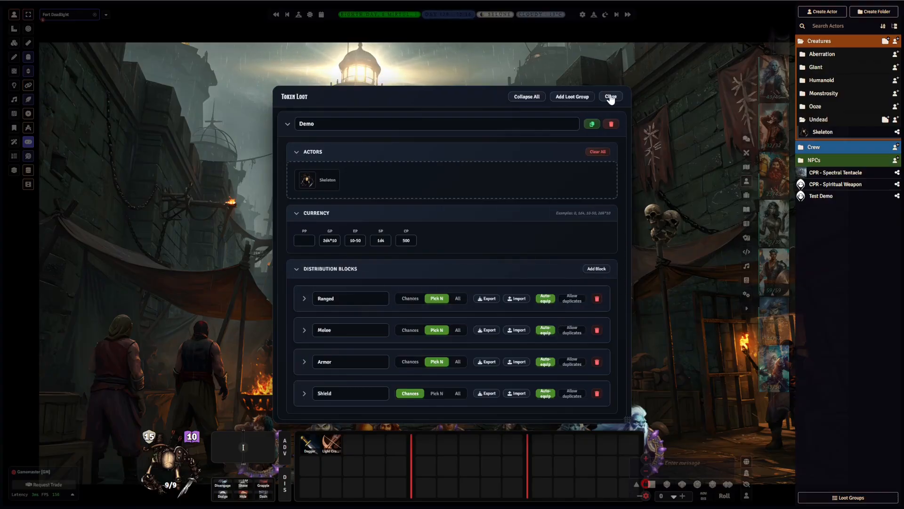
# Step: Add a distribution block named Potions to the Demo group
pyautogui.click(595, 268)
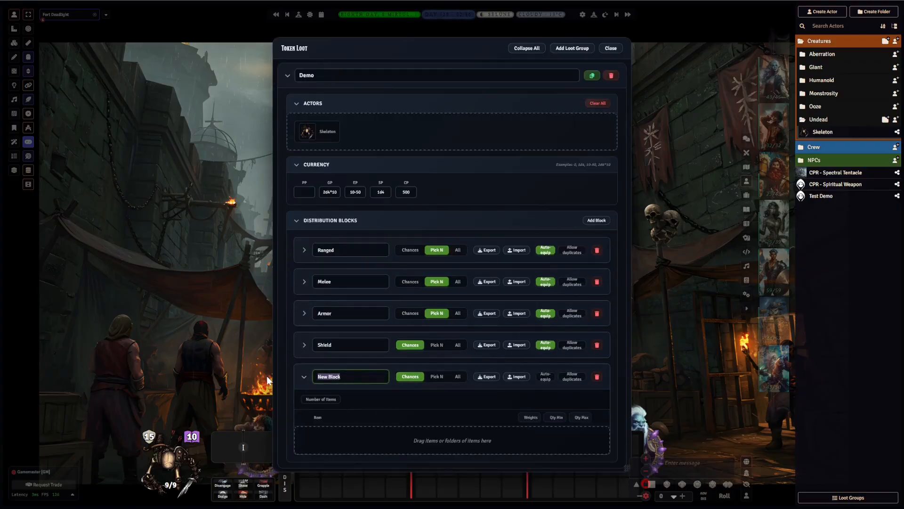
pyautogui.write('Potions')
pyautogui.click(616, 369)
# Step: Open the Items (SRD) compendium from Items & Spells and expand its Potion folder
pyautogui.click(746, 280)
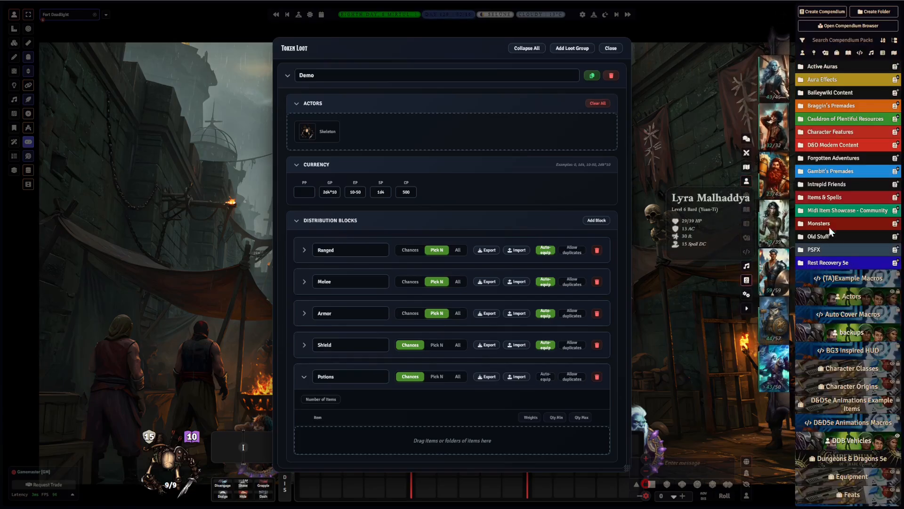
pyautogui.click(827, 198)
pyautogui.click(848, 212)
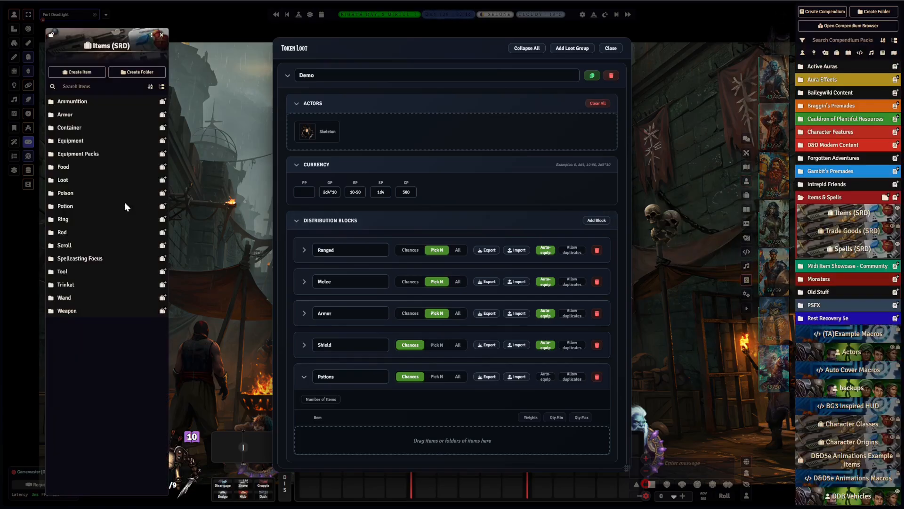
pyautogui.click(65, 206)
pyautogui.scroll(-1, 146, 253)
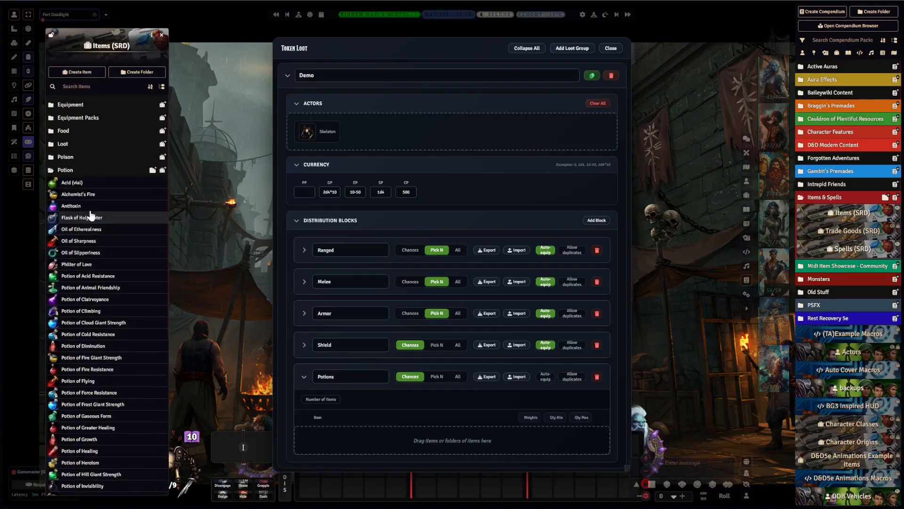
# Step: Add Alchemist's Fire, Potion of Healing, Potion of Greater Healing and Potion of Speed to the Potions block, and close the compendium
pyautogui.moveTo(83, 195); pyautogui.dragTo(375, 435)
pyautogui.scroll(-5, 115, 311)
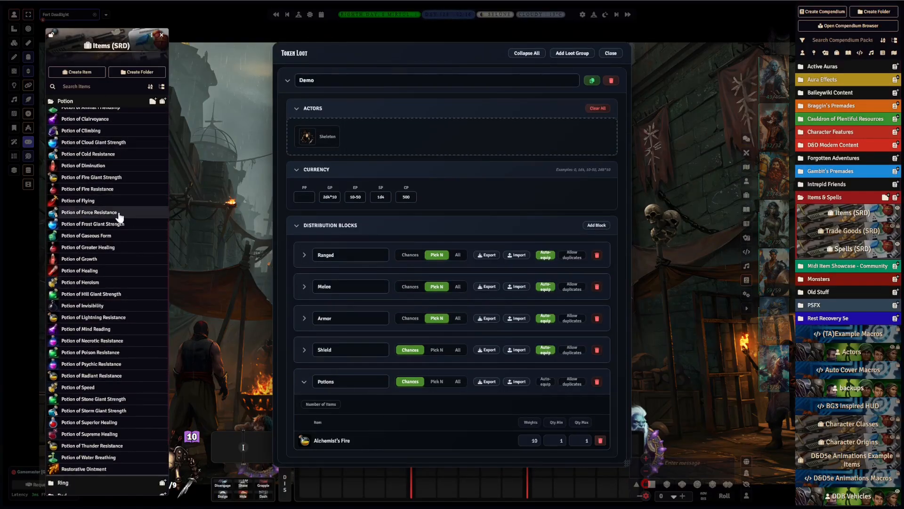
pyautogui.moveTo(83, 271); pyautogui.dragTo(387, 448)
pyautogui.moveTo(94, 248); pyautogui.dragTo(371, 438)
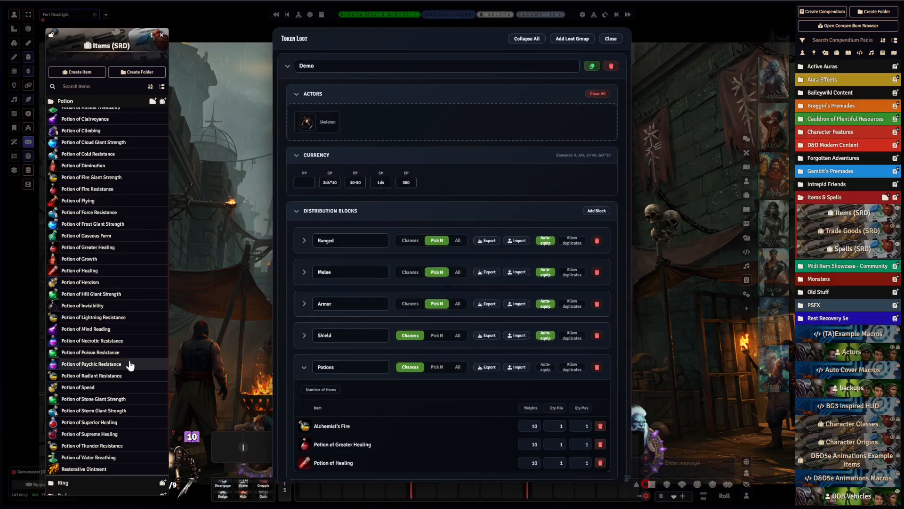
pyautogui.scroll(-2, 73, 322)
pyautogui.moveTo(72, 320); pyautogui.dragTo(335, 380)
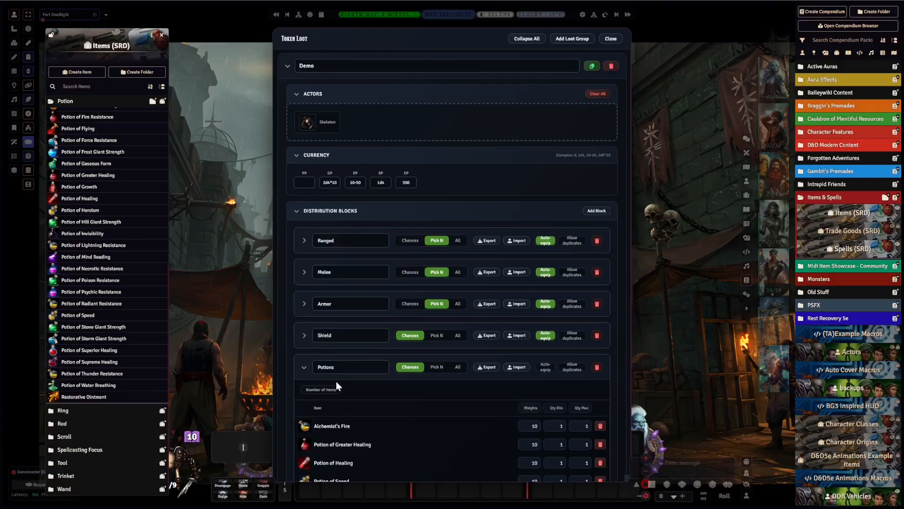
pyautogui.click(161, 35)
pyautogui.scroll(-1, 395, 397)
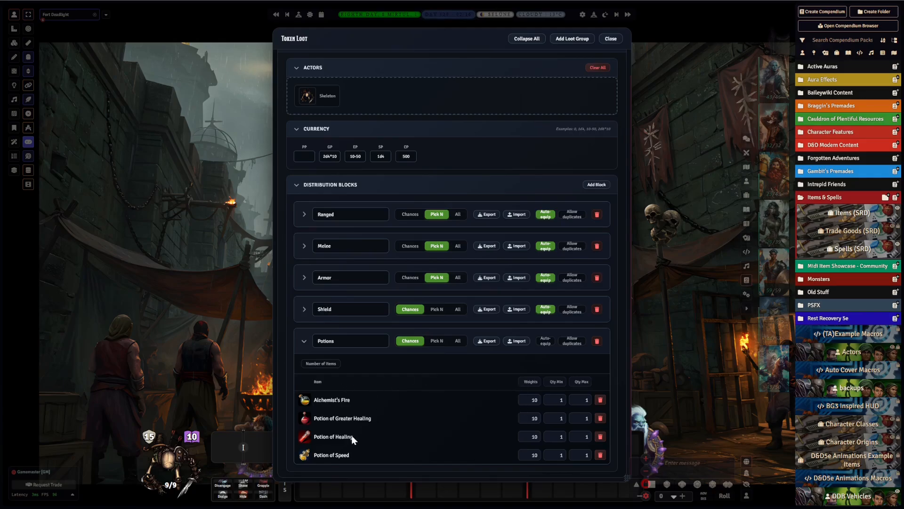
# Step: Set the weights to 40 for Alchemist's Fire, 20 for Greater Healing and 60 for Healing, with a Healing quantity of 2 to 5
pyautogui.doubleClick(529, 400)
pyautogui.write('40')
pyautogui.doubleClick(534, 414)
pyautogui.write('20')
pyautogui.doubleClick(534, 437)
pyautogui.doubleClick(555, 437)
pyautogui.write('2')
pyautogui.doubleClick(589, 434)
pyautogui.click(611, 374)
# Step: Try the Potions block with 1 to 2 item rolls and duplicates allowed, and turn both options off again
pyautogui.click(321, 364)
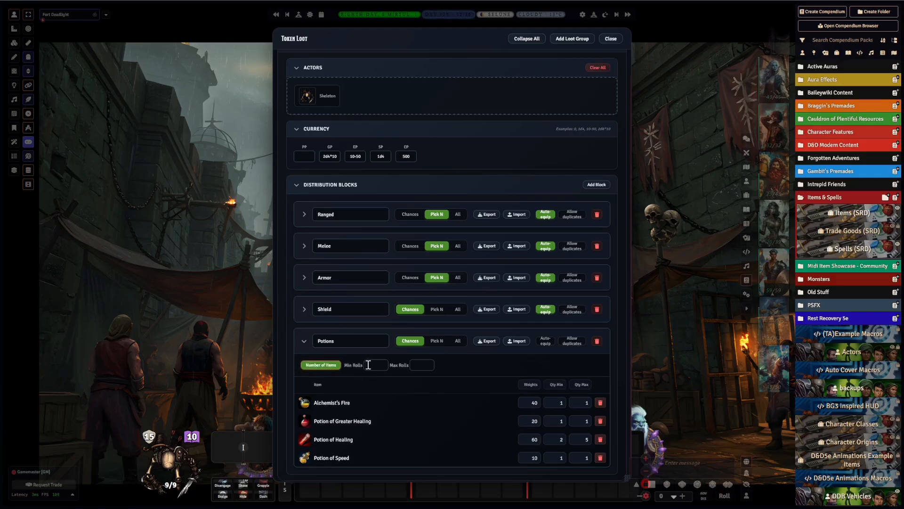
pyautogui.click(369, 365)
pyautogui.write('1')
pyautogui.click(427, 365)
pyautogui.write('2')
pyautogui.click(468, 359)
pyautogui.click(566, 345)
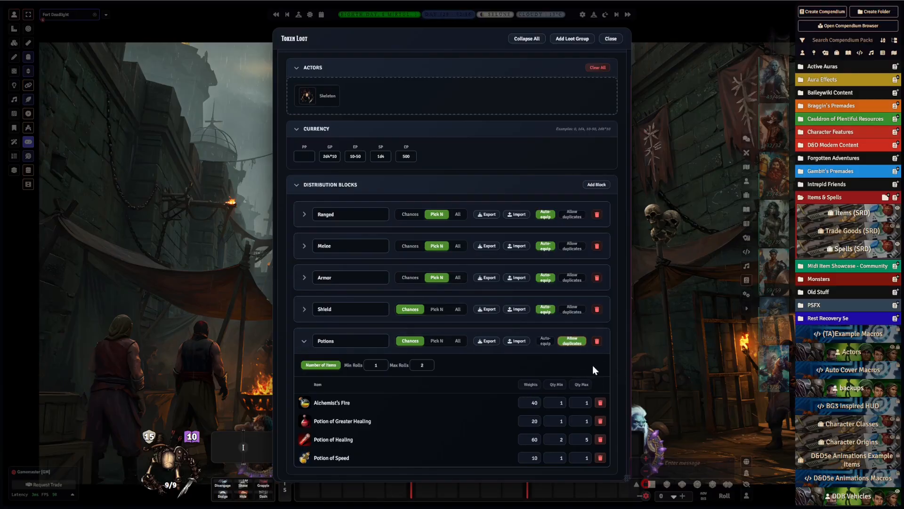
pyautogui.click(576, 347)
pyautogui.click(320, 366)
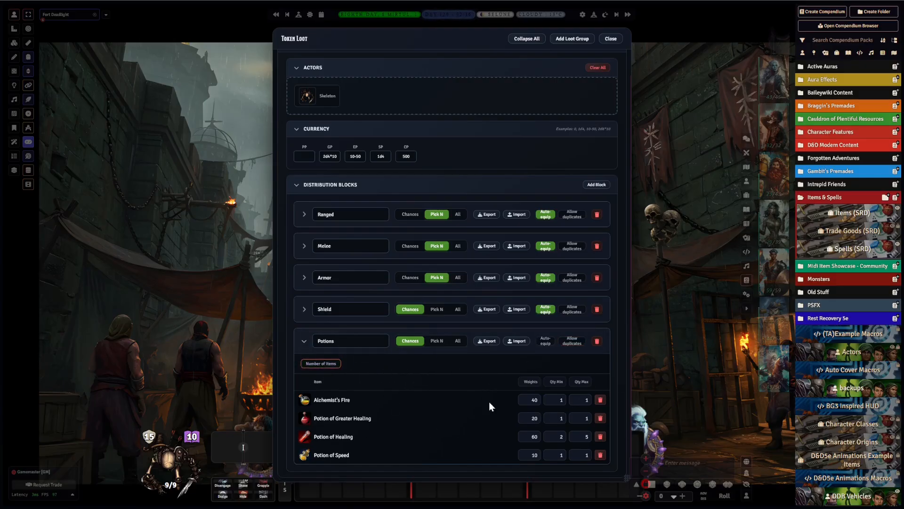
# Step: Close the Token Loot window and place a third Skeleton token in line with the other two
pyautogui.click(404, 378)
pyautogui.click(304, 309)
pyautogui.click(304, 309)
pyautogui.click(610, 39)
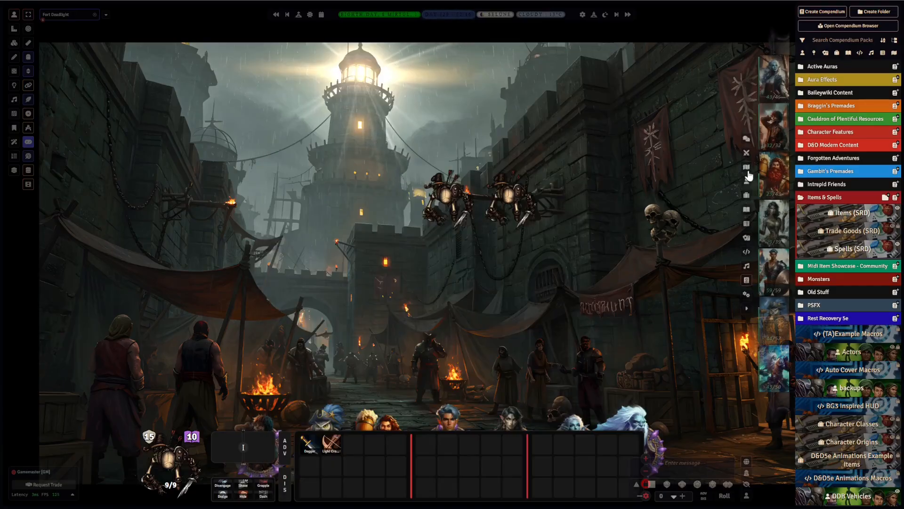
pyautogui.click(747, 186)
pyautogui.moveTo(824, 132); pyautogui.dragTo(578, 204)
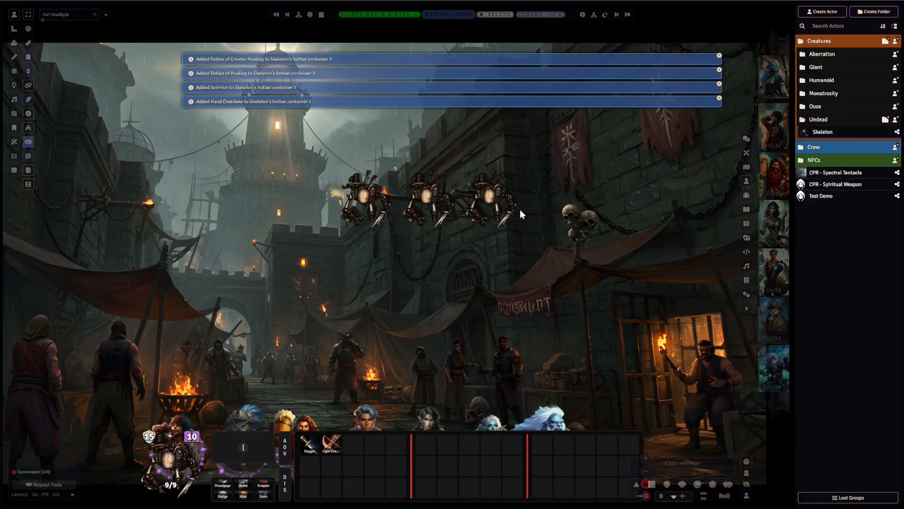
# Step: Select the new Skeleton token and inspect its potions, currency and equipment on the hotbar and character sheet
pyautogui.click(520, 209)
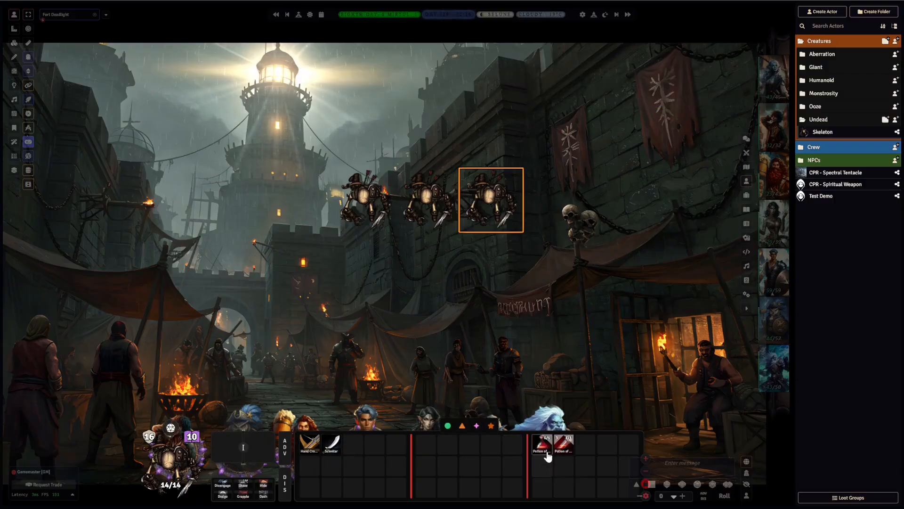
pyautogui.moveTo(560, 445)
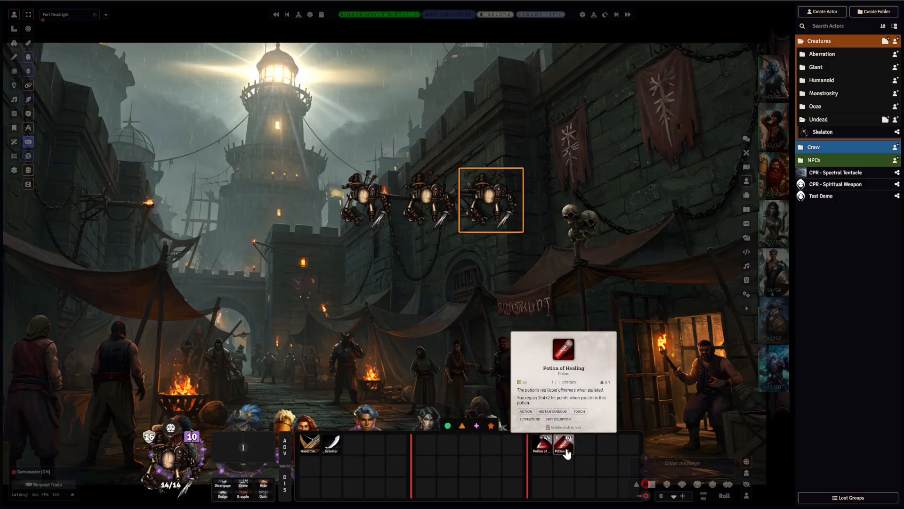
pyautogui.doubleClick(491, 202)
pyautogui.click(646, 173)
pyautogui.moveTo(362, 301)
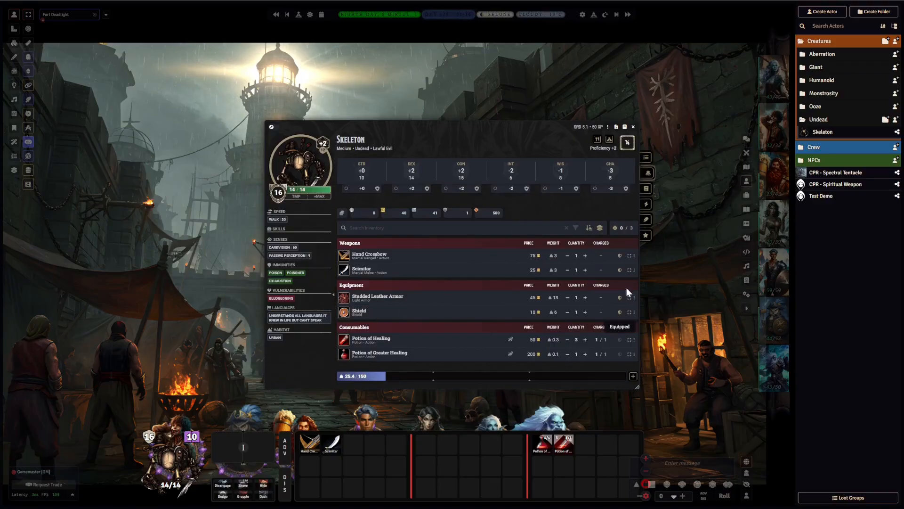
pyautogui.click(633, 127)
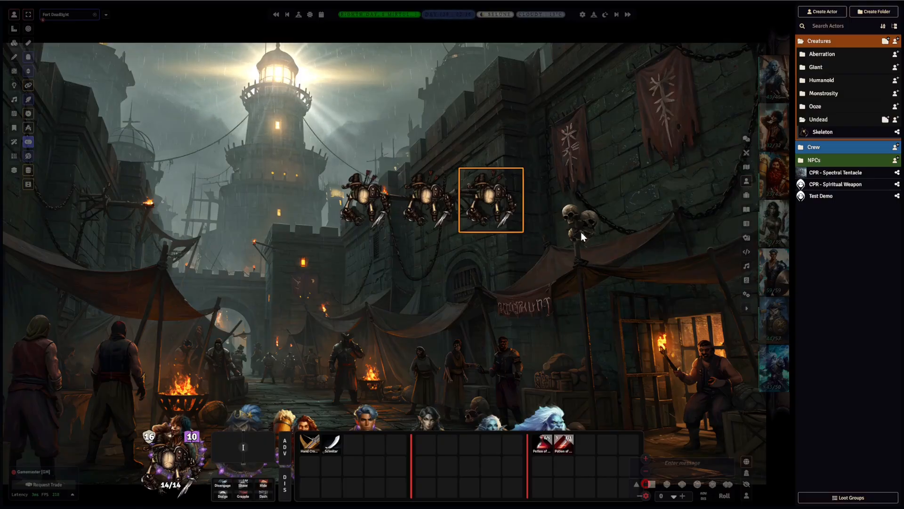
# Step: Reopen the loot groups and collapse the Demo group's Potions block and Currency section, keeping the distribution blocks listed
pyautogui.click(865, 497)
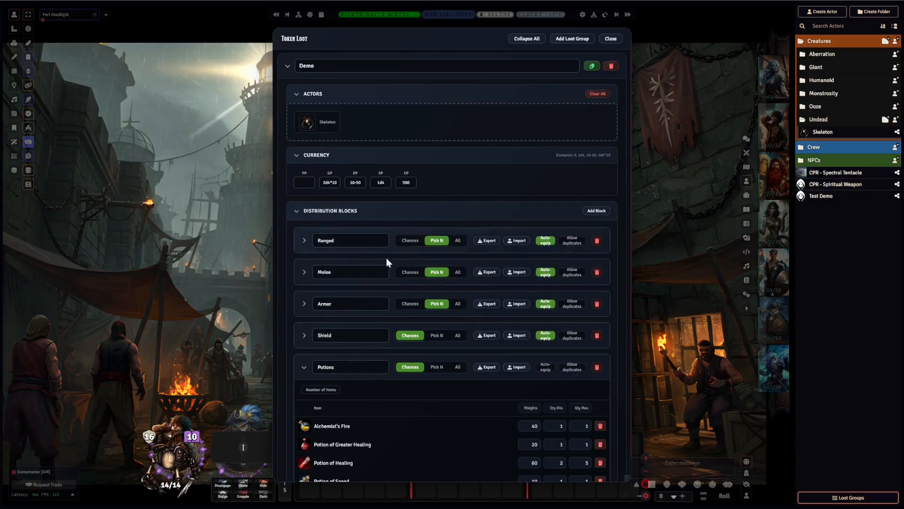
pyautogui.click(305, 368)
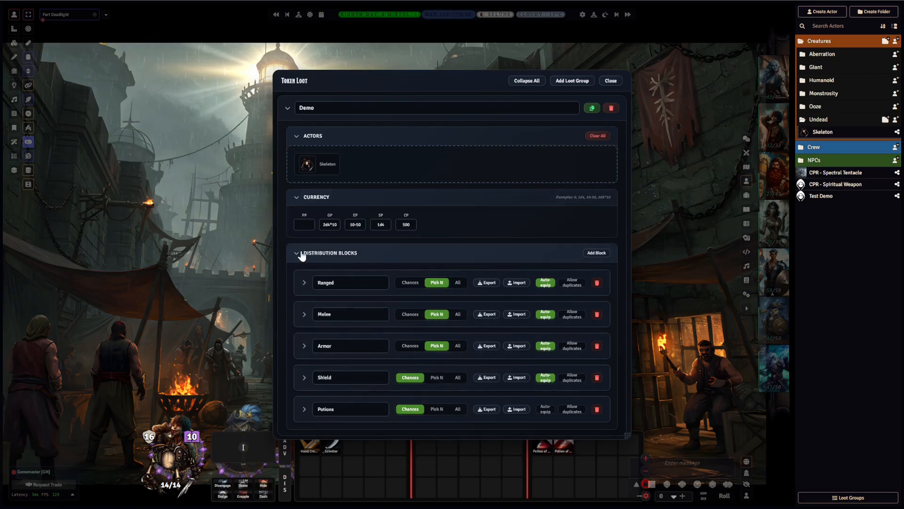
pyautogui.click(407, 256)
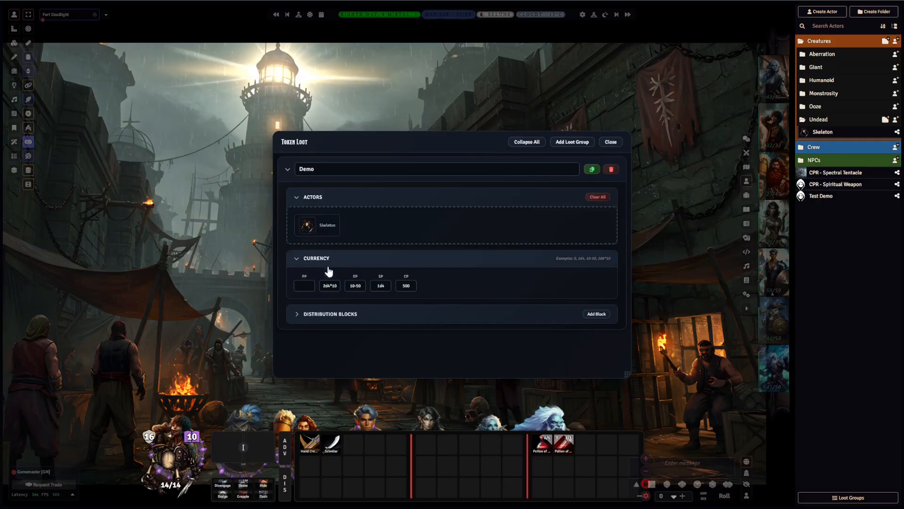
pyautogui.click(297, 259)
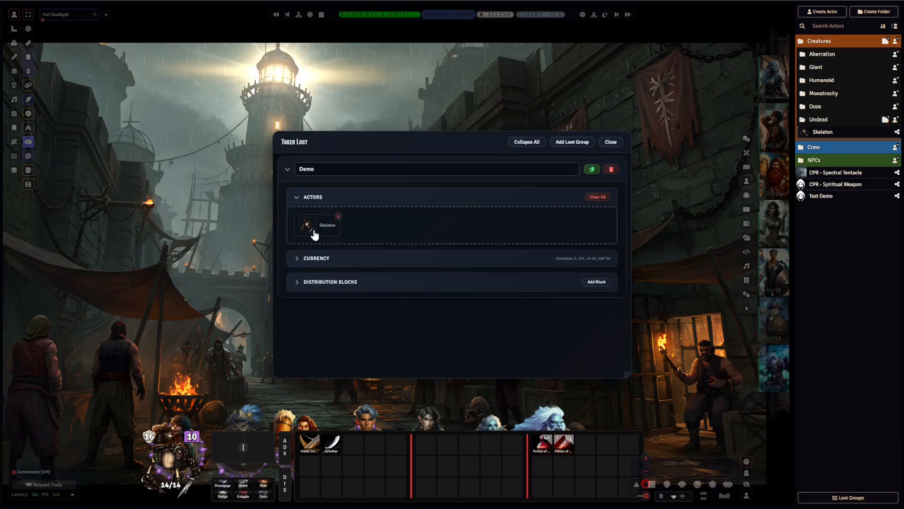
pyautogui.click(342, 282)
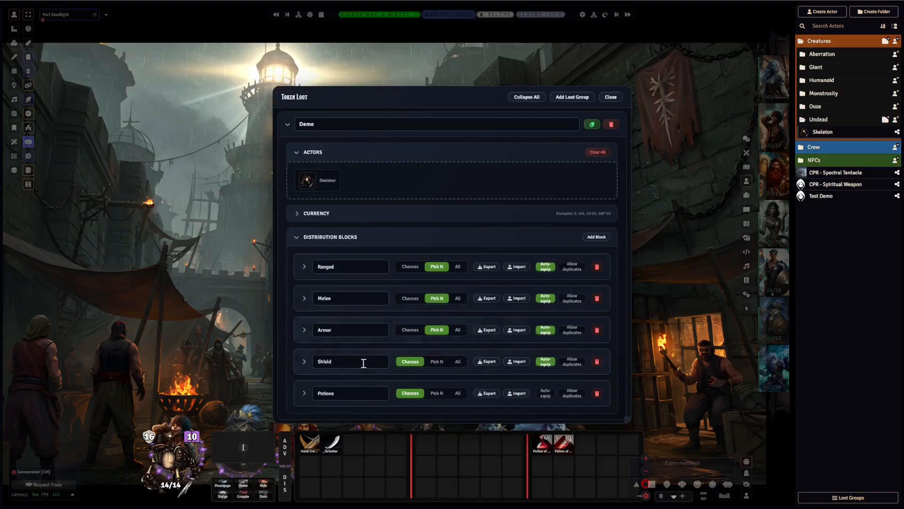
# Step: Add the Bandit from the Humanoid folder to the Demo group's actors and collapse all of the group's sections
pyautogui.moveTo(321, 183)
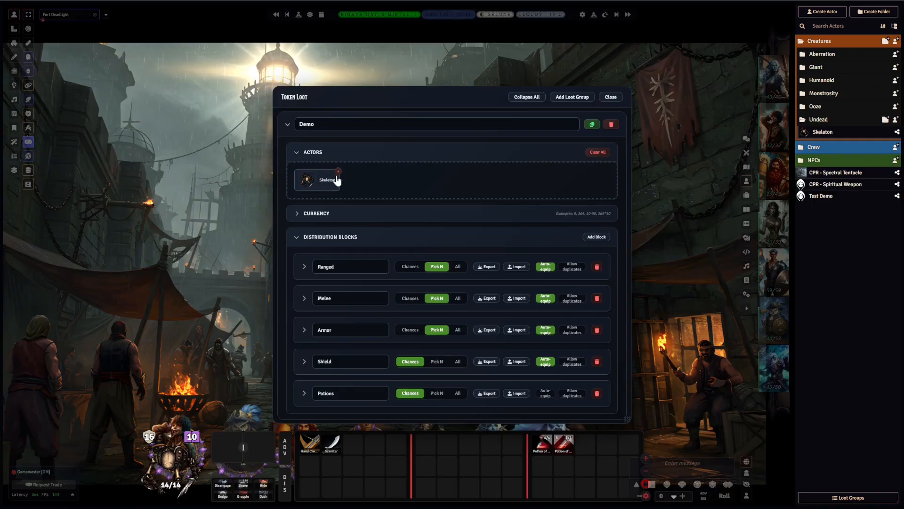
pyautogui.click(822, 80)
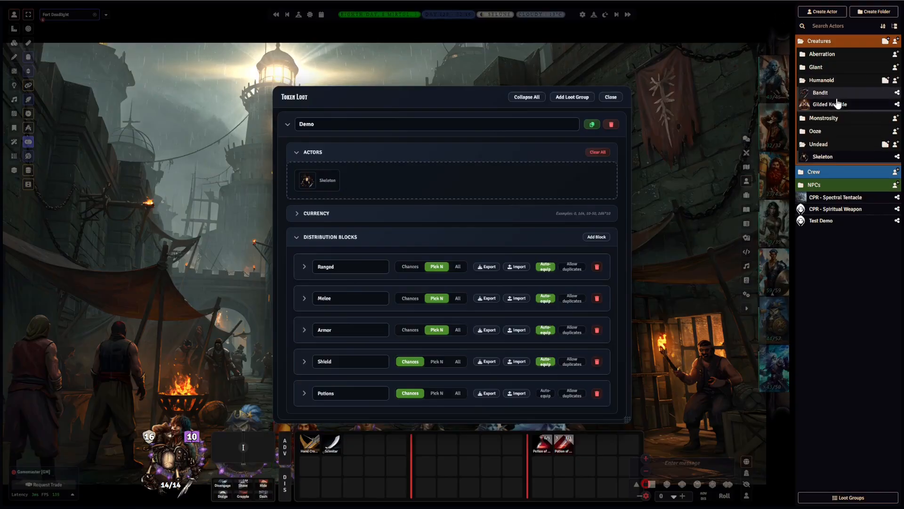
pyautogui.moveTo(430, 163); pyautogui.dragTo(431, 167)
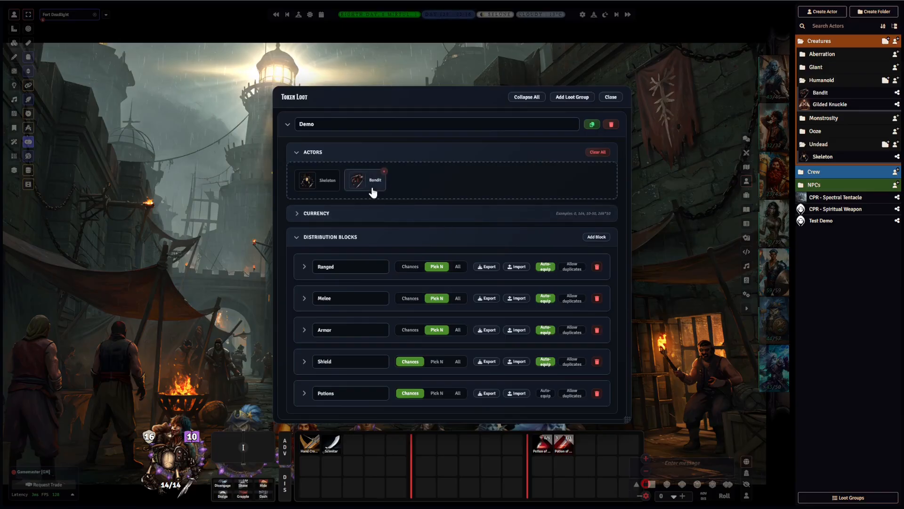
pyautogui.click(349, 150)
pyautogui.click(306, 218)
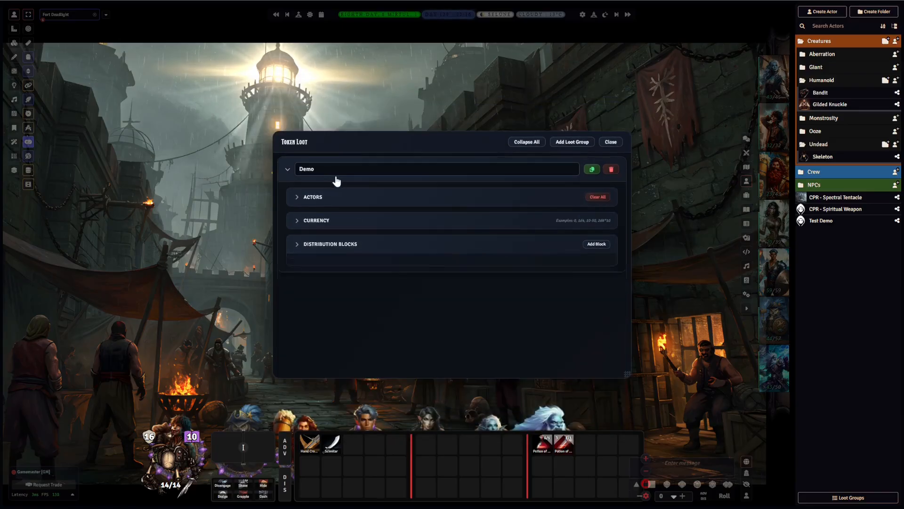
# Step: Create a second loot group named Spells and add the Bandit to its actors
pyautogui.click(573, 142)
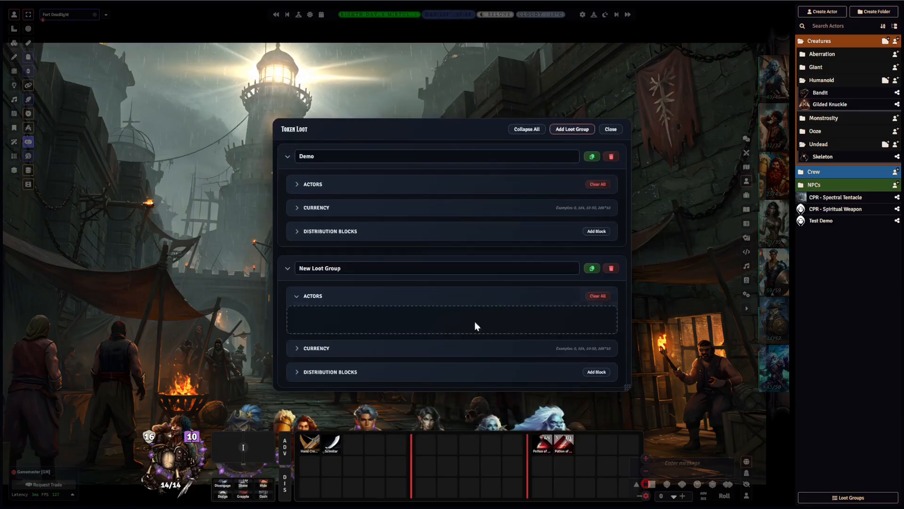
pyautogui.moveTo(376, 270); pyautogui.dragTo(264, 275)
pyautogui.write('Spells')
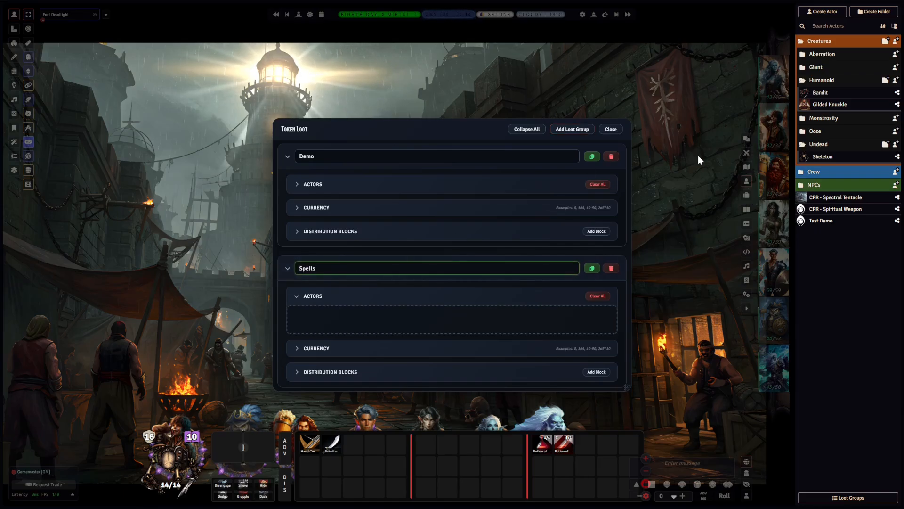
pyautogui.click(323, 184)
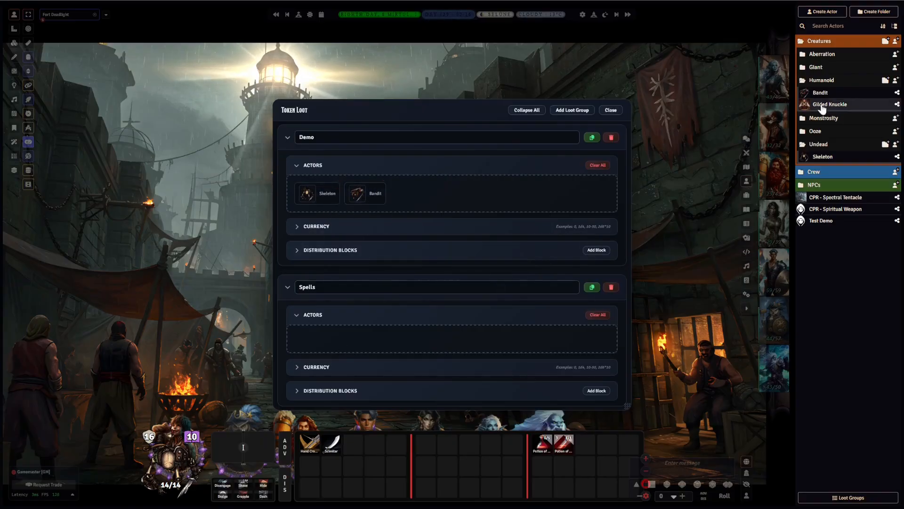
pyautogui.moveTo(821, 93); pyautogui.dragTo(319, 338)
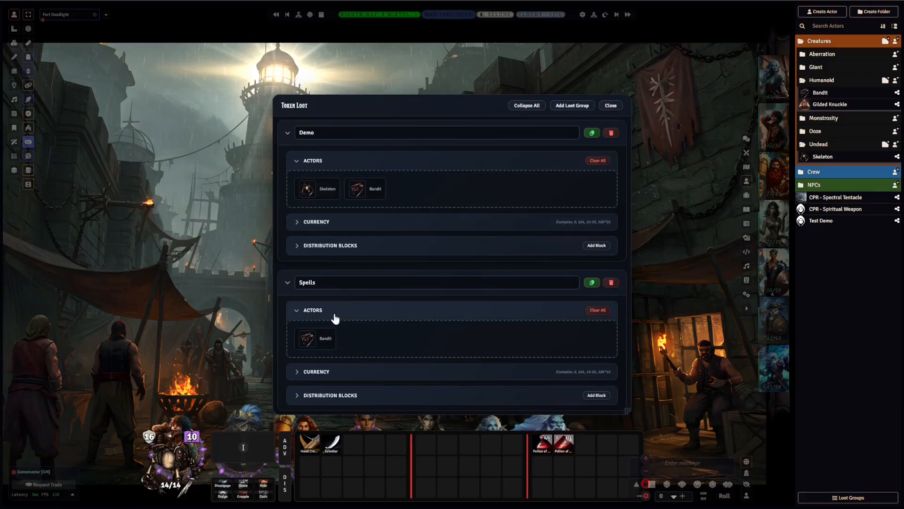
# Step: Expand the Spells group's Currency and Distribution Blocks sections and add a new distribution block to the group
pyautogui.click(324, 371)
pyautogui.click(326, 212)
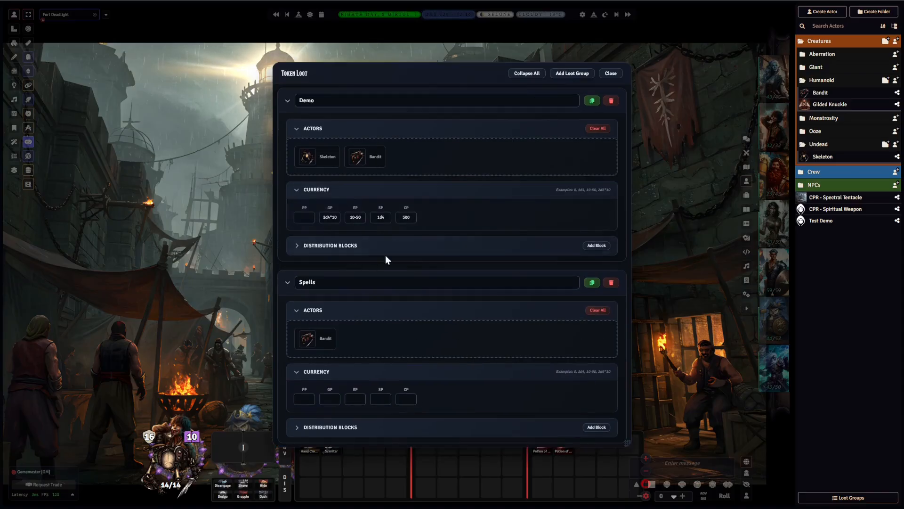
pyautogui.click(313, 191)
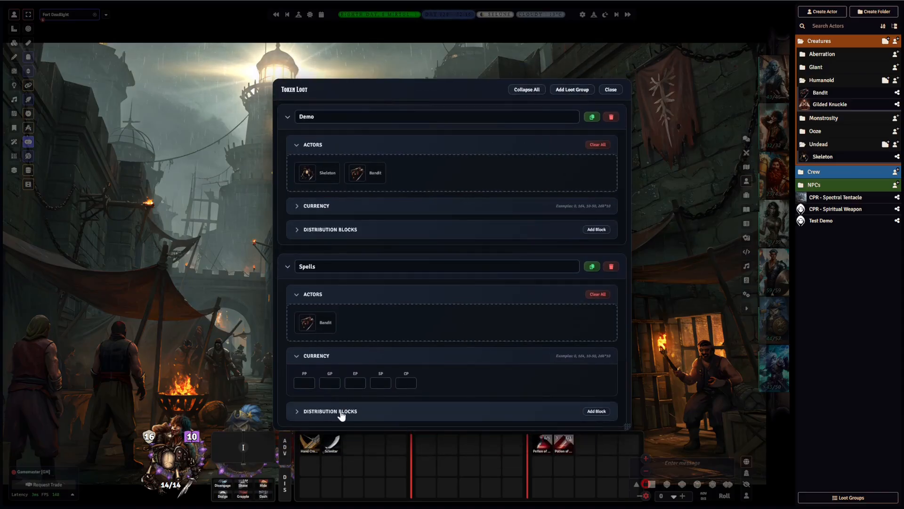
pyautogui.click(399, 413)
pyautogui.click(595, 404)
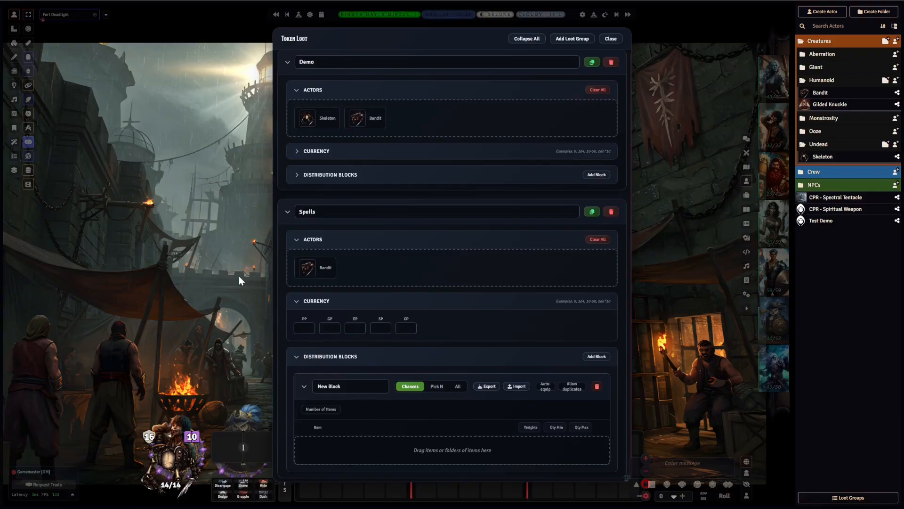
# Step: Open the Spells (SRD) compendium beside the loot groups
pyautogui.hotkey('ctrl', 'space')
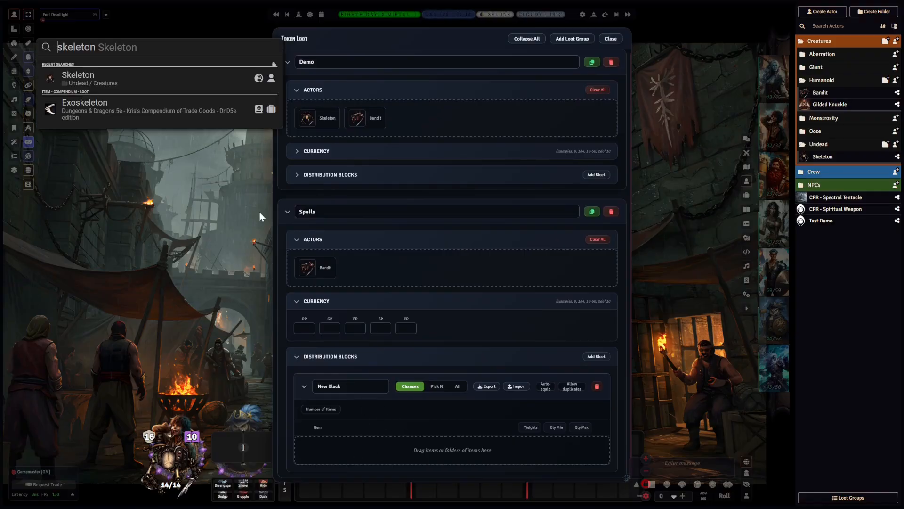
pyautogui.press('Escape')
pyautogui.click(747, 281)
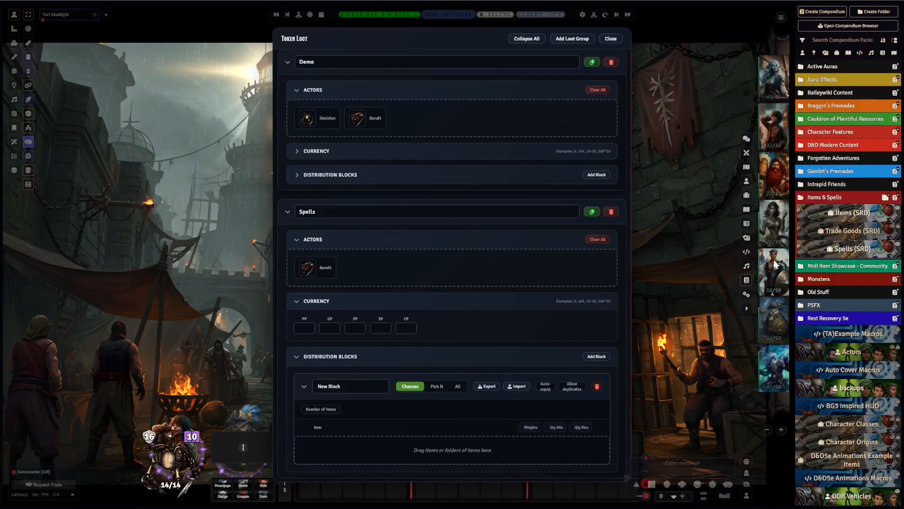
pyautogui.click(850, 248)
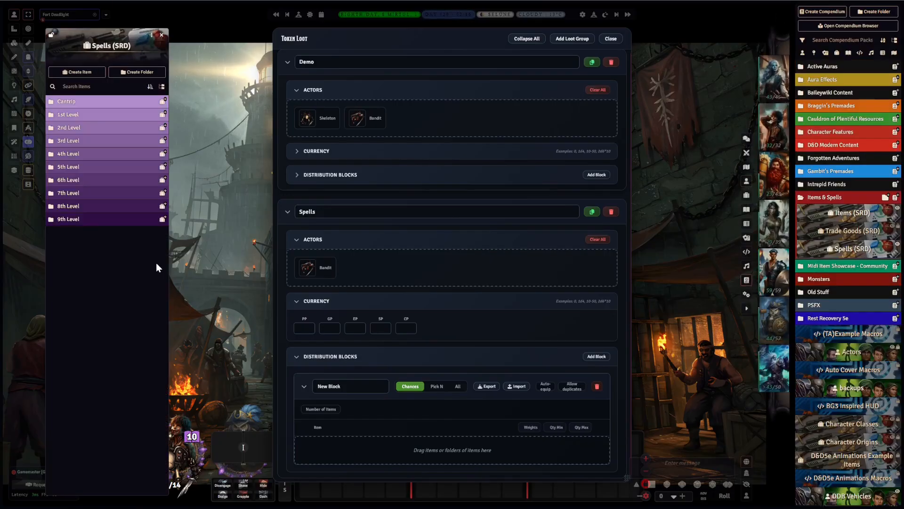
# Step: Add Bane, Shield and Thunderwave from the 1st Level spells folder to the Spells group's new block, and close the compendium
pyautogui.click(75, 114)
pyautogui.scroll(-1, 109, 219)
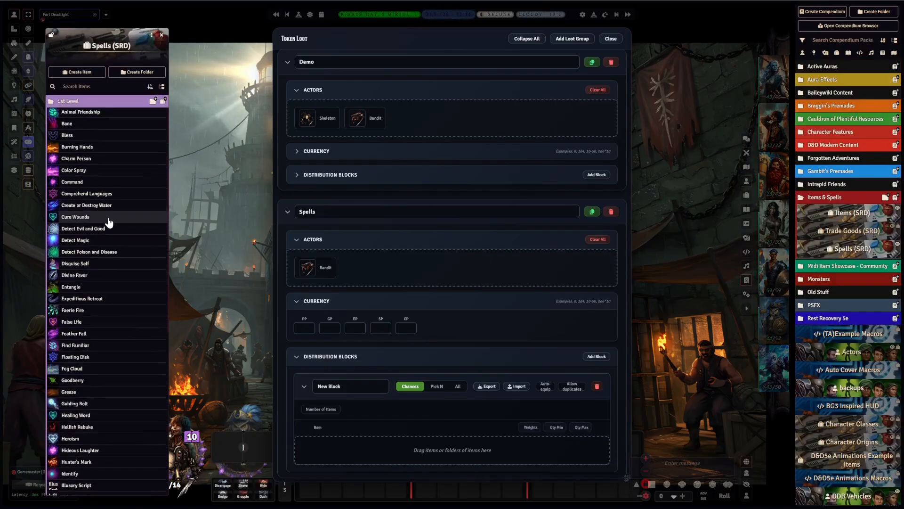
pyautogui.scroll(1, 86, 162)
pyautogui.moveTo(382, 451); pyautogui.dragTo(382, 451)
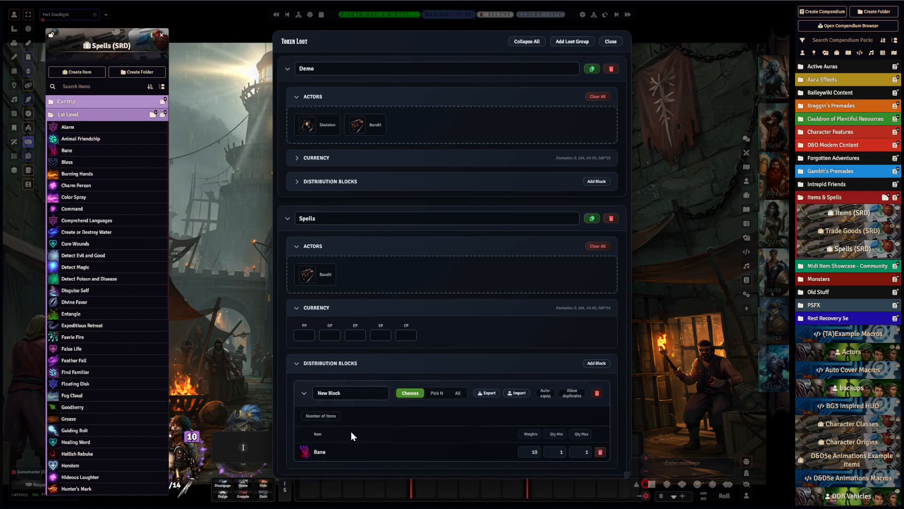
pyautogui.scroll(-4, 99, 278)
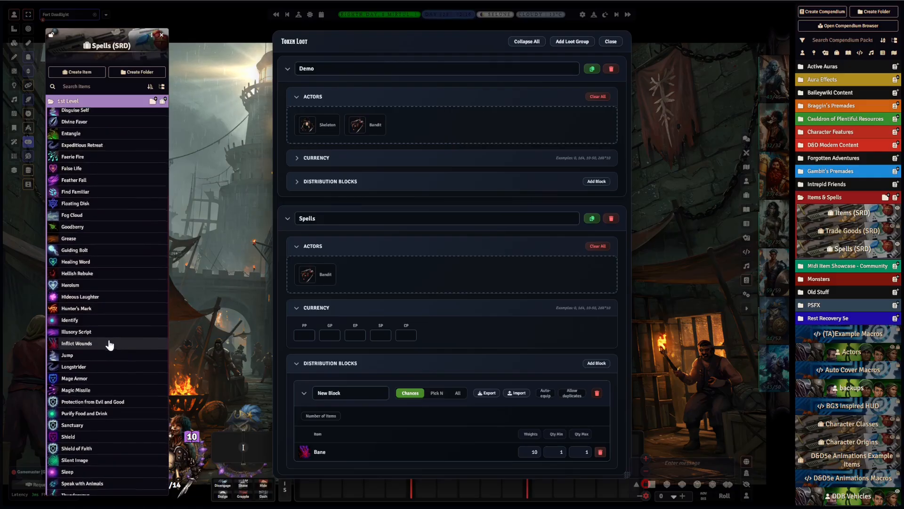
pyautogui.scroll(-1, 101, 320)
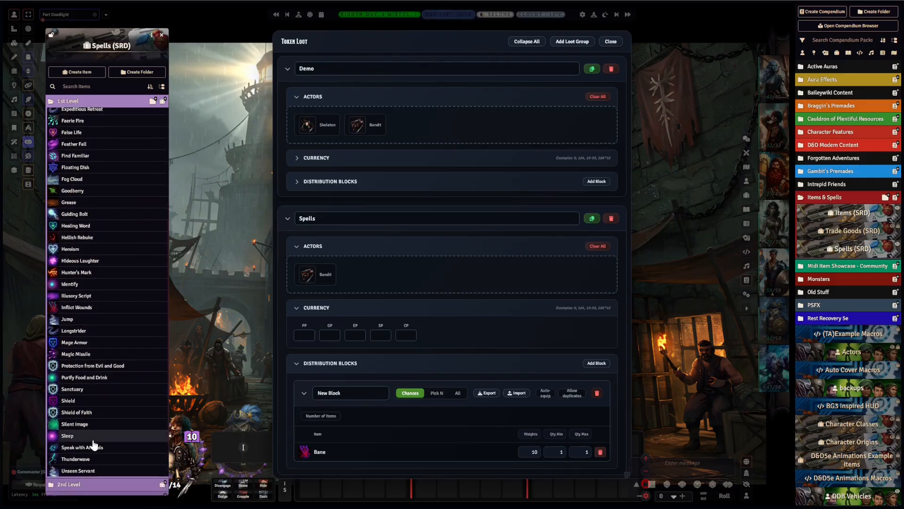
pyautogui.moveTo(69, 401); pyautogui.dragTo(330, 453)
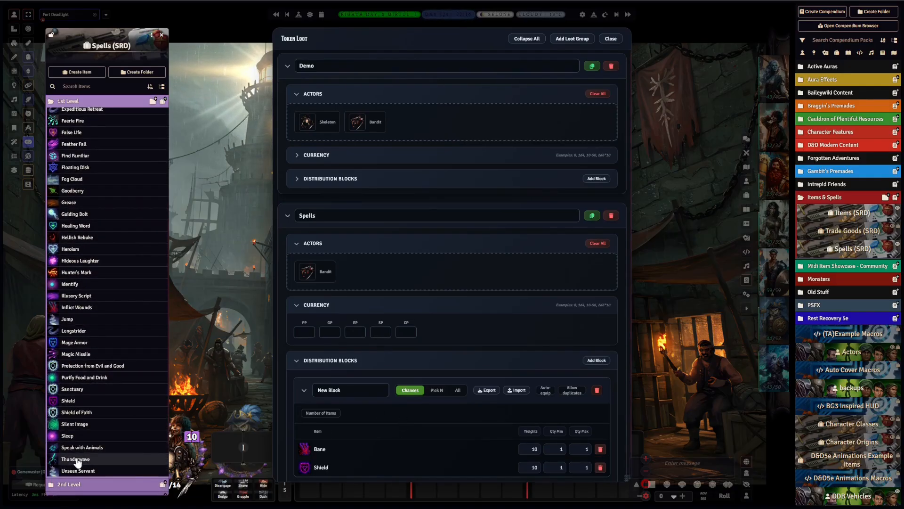
pyautogui.moveTo(76, 460); pyautogui.dragTo(417, 450)
pyautogui.hotkey('ctrl', 'space')
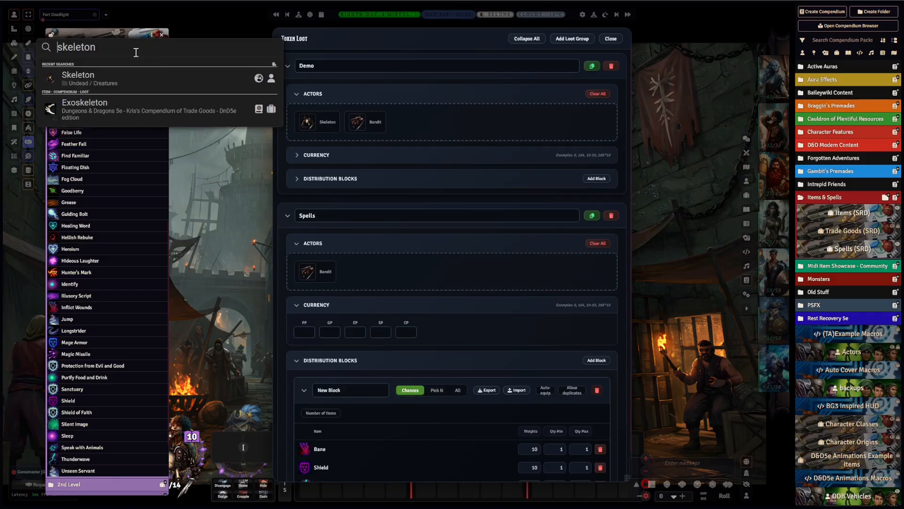
pyautogui.press('Escape')
pyautogui.click(161, 35)
# Step: Set the Spells group's new distribution block to Pick N and rename it Spells
pyautogui.scroll(-1, 406, 316)
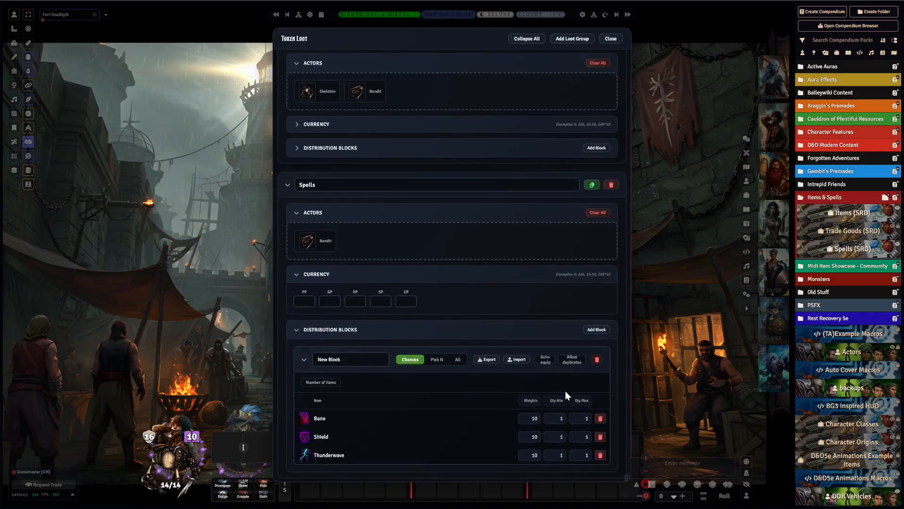
pyautogui.click(436, 361)
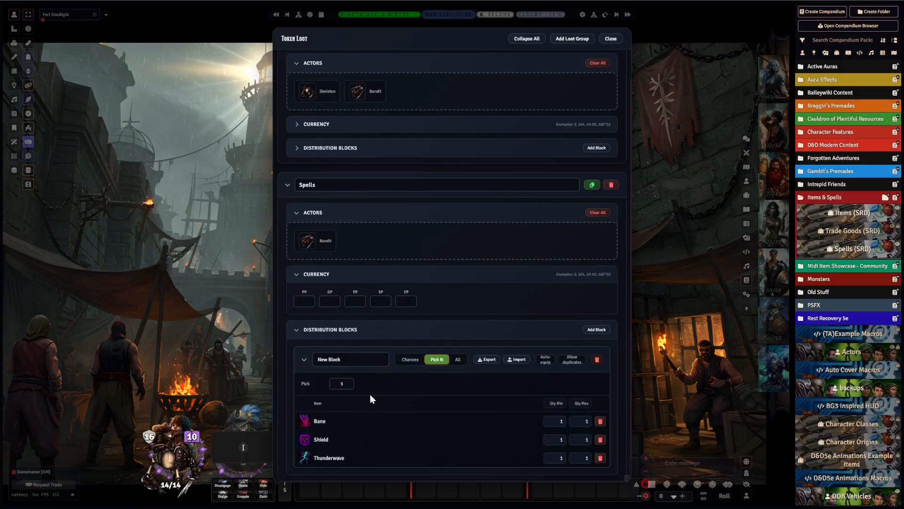
pyautogui.click(316, 354)
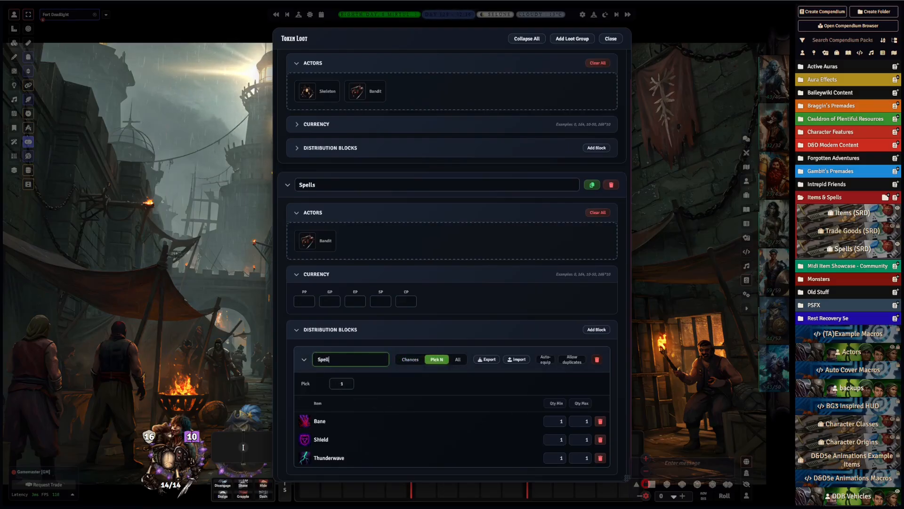
pyautogui.click(622, 313)
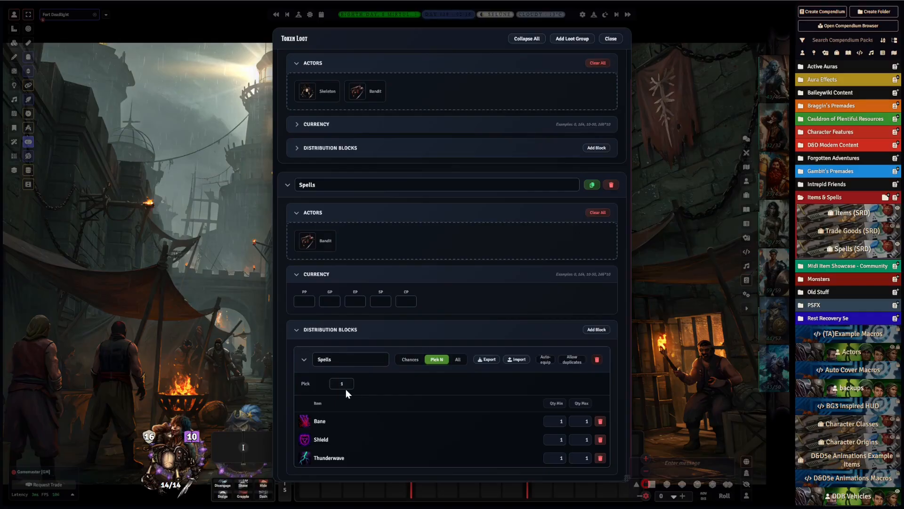
# Step: Collapse the Demo and Spells loot groups
pyautogui.moveTo(301, 241)
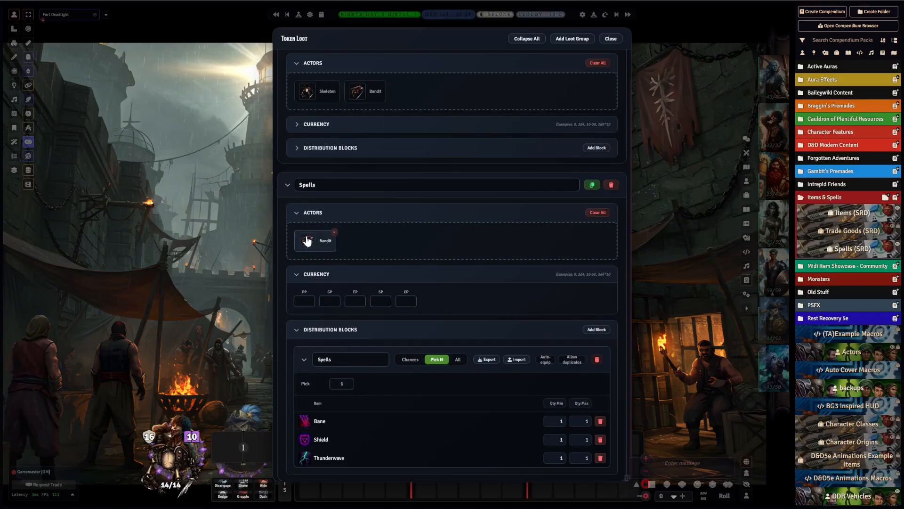
pyautogui.click(311, 148)
pyautogui.click(333, 147)
pyautogui.scroll(1, 324, 130)
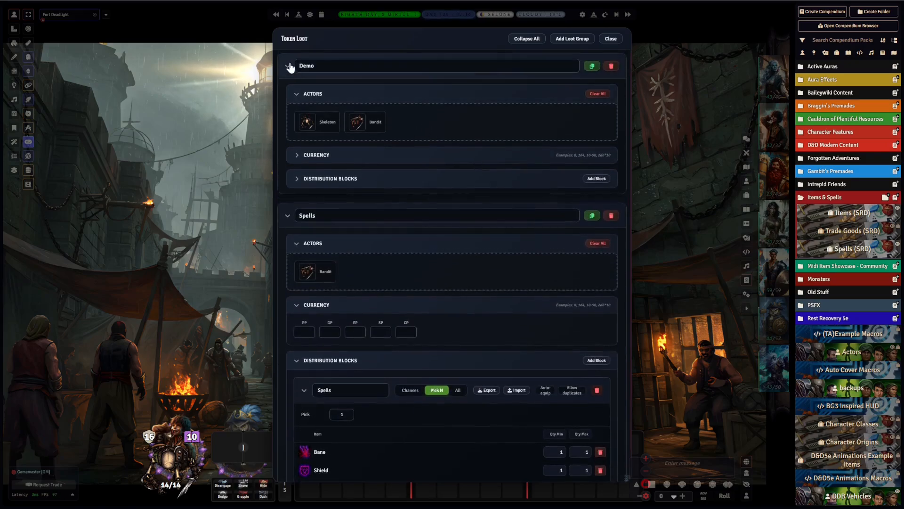
pyautogui.click(288, 68)
pyautogui.click(289, 142)
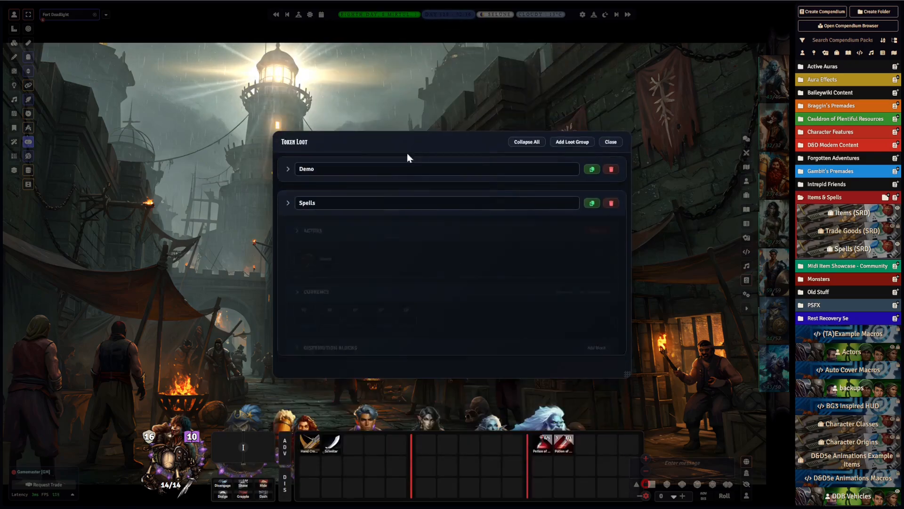
# Step: Expand both loot groups with the Demo group's Actors section collapsed, and close the loot groups window
pyautogui.click(288, 169)
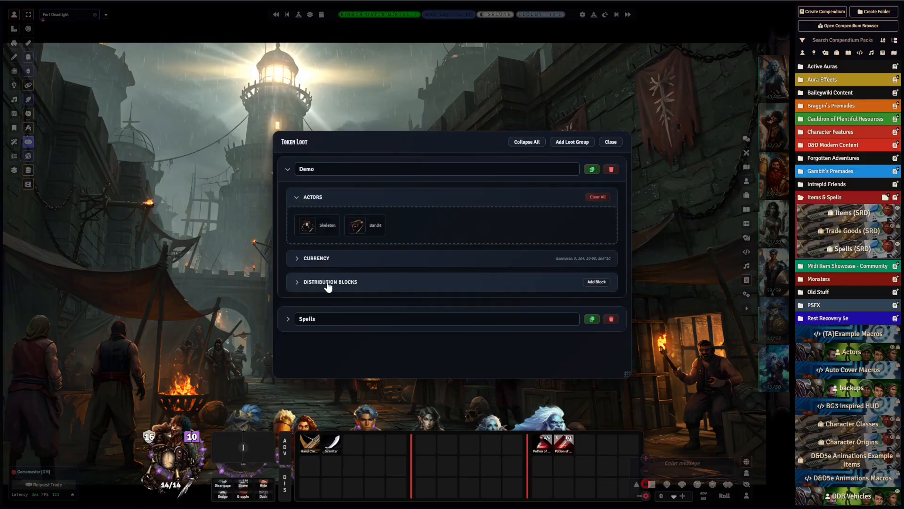
pyautogui.click(299, 197)
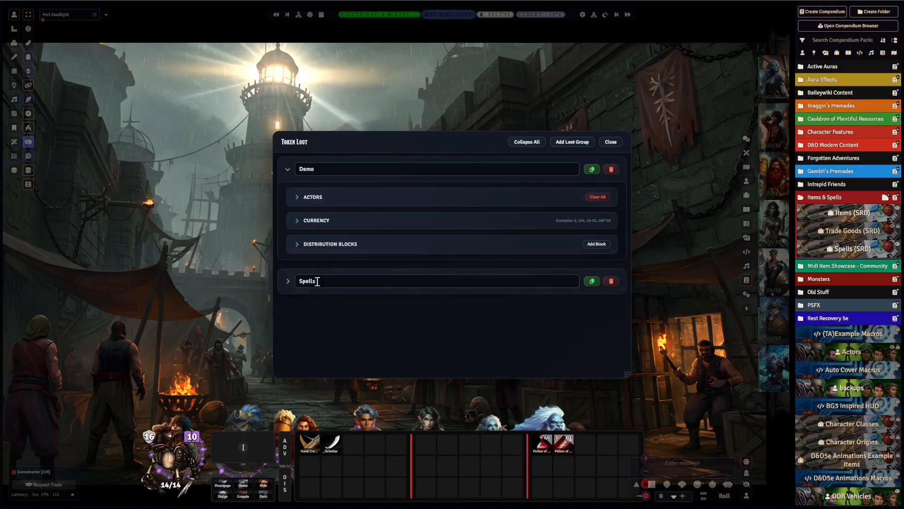
pyautogui.click(287, 282)
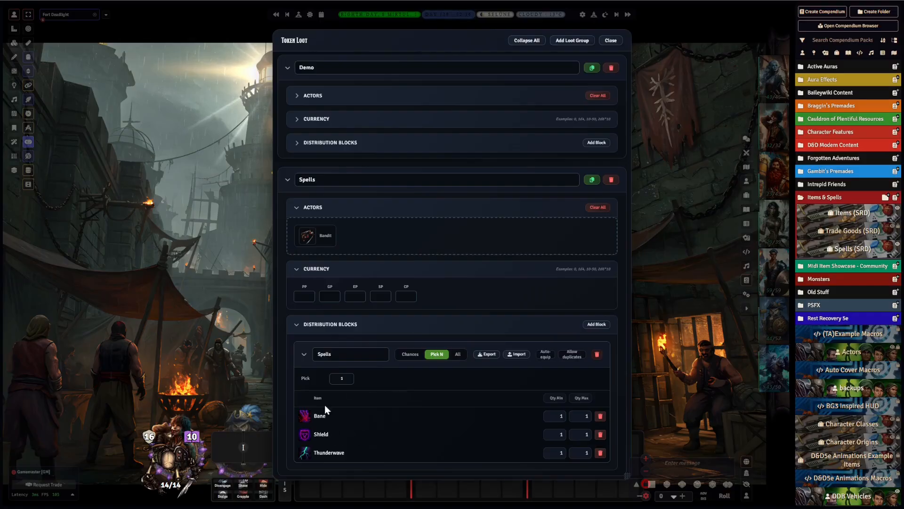
pyautogui.click(611, 40)
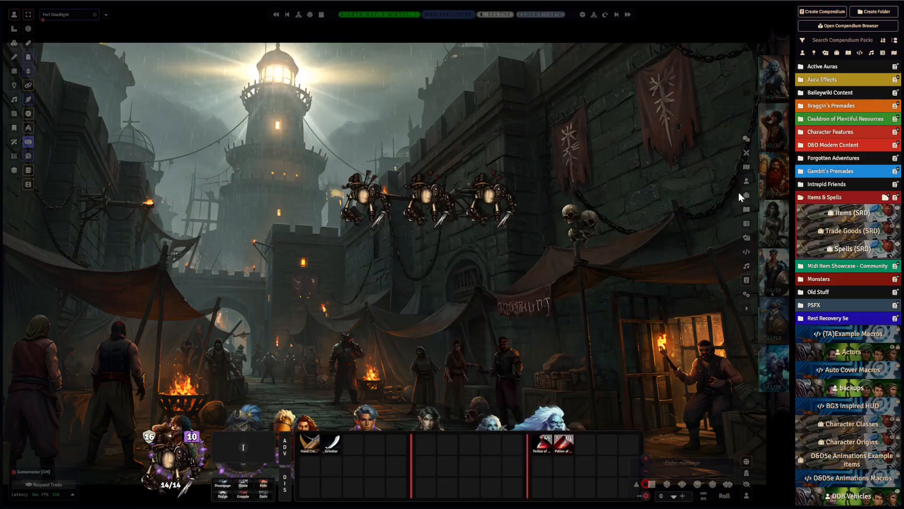
# Step: Place another Skeleton token below the first token in the existing row and inspect its inventory
pyautogui.click(747, 181)
pyautogui.moveTo(451, 311); pyautogui.dragTo(365, 276)
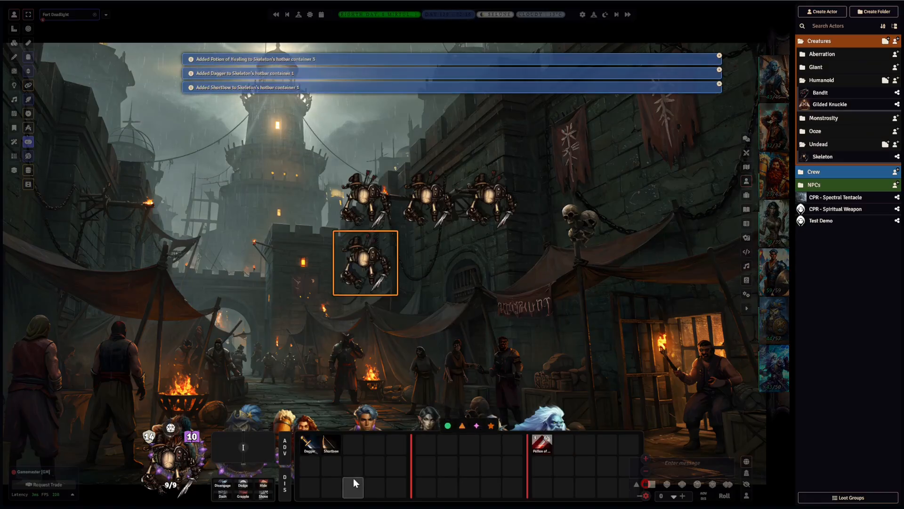
pyautogui.doubleClick(365, 263)
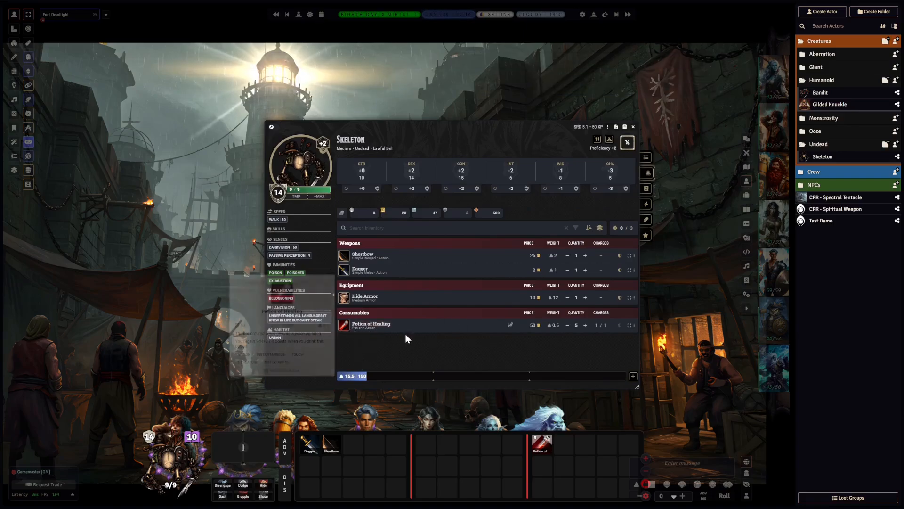
pyautogui.click(633, 127)
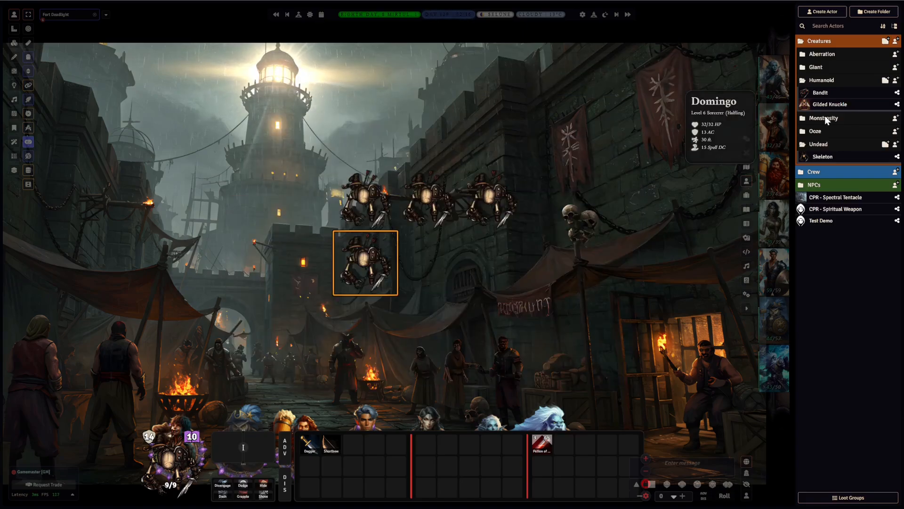
# Step: Place a Bandit token beside the lower Skeleton and create the offered 1st Level spell scroll for it
pyautogui.moveTo(442, 267); pyautogui.dragTo(443, 267)
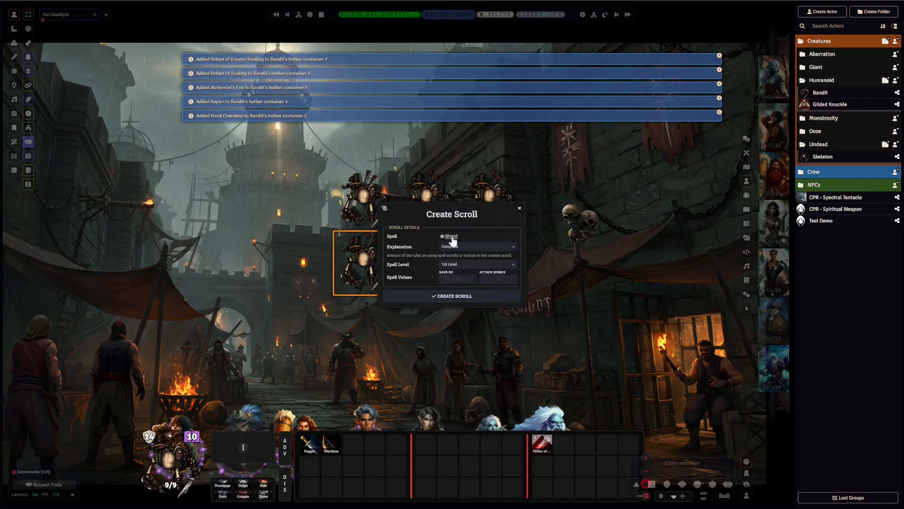
pyautogui.click(460, 297)
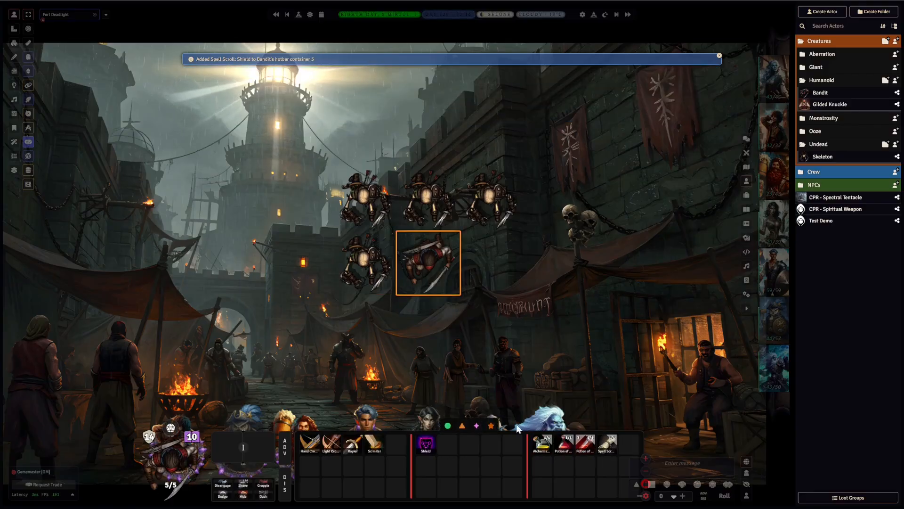
# Step: Compare the Bandit token's inventory with the distribution blocks of the Demo and Spells loot groups side by side
pyautogui.doubleClick(431, 266)
pyautogui.click(647, 174)
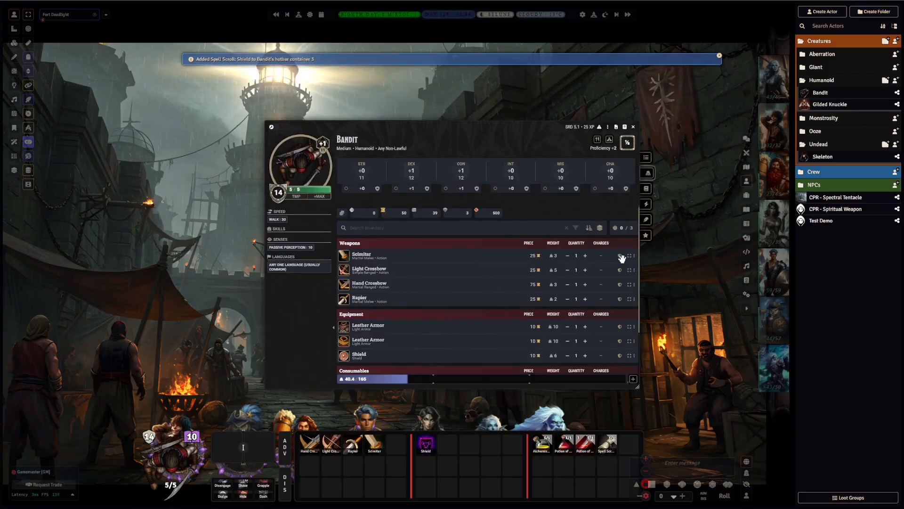
pyautogui.click(833, 497)
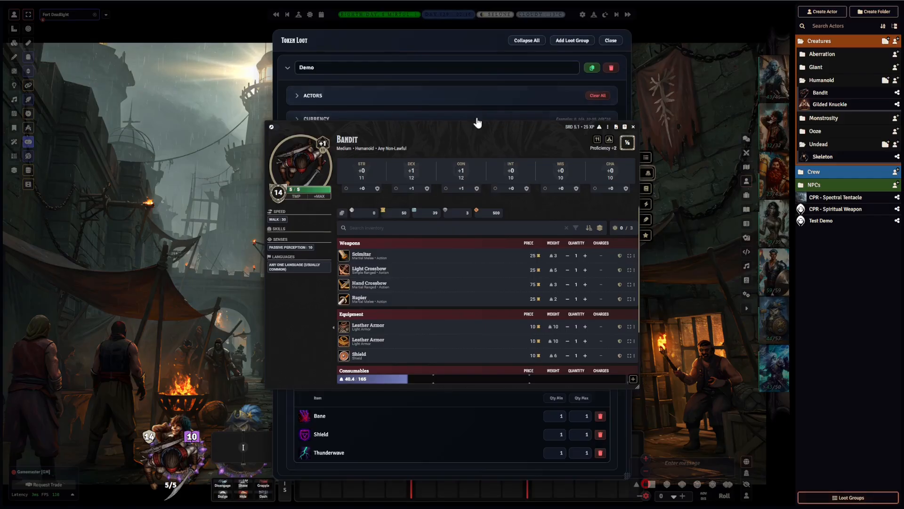
pyautogui.moveTo(476, 126); pyautogui.dragTo(665, 121)
pyautogui.moveTo(416, 49); pyautogui.dragTo(327, 46)
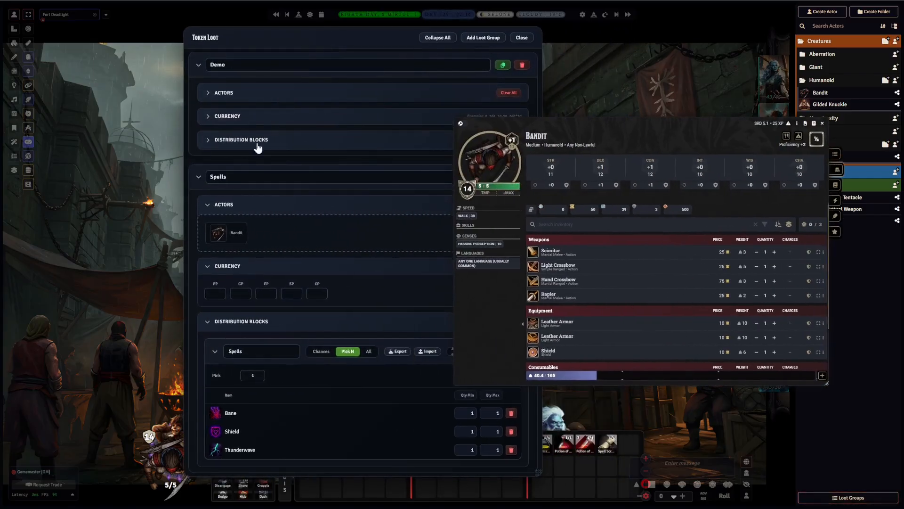
pyautogui.click(423, 140)
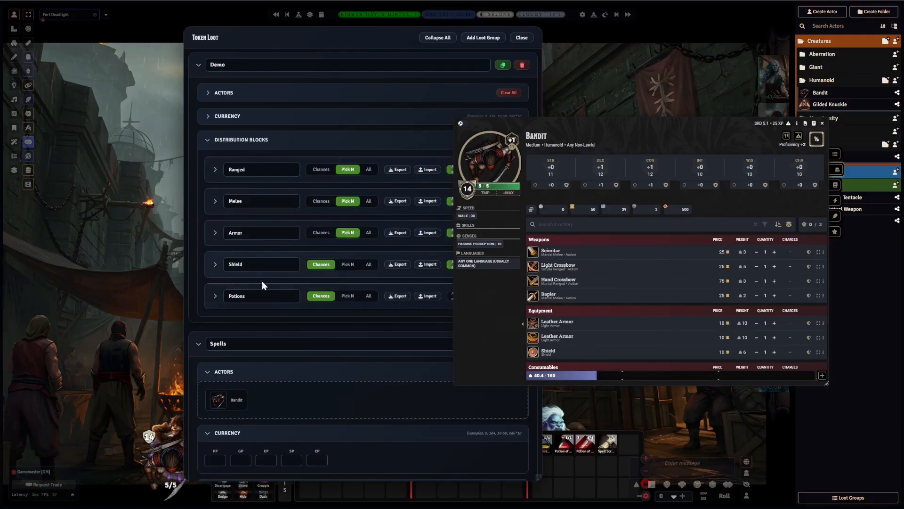
pyautogui.click(210, 140)
pyautogui.click(198, 65)
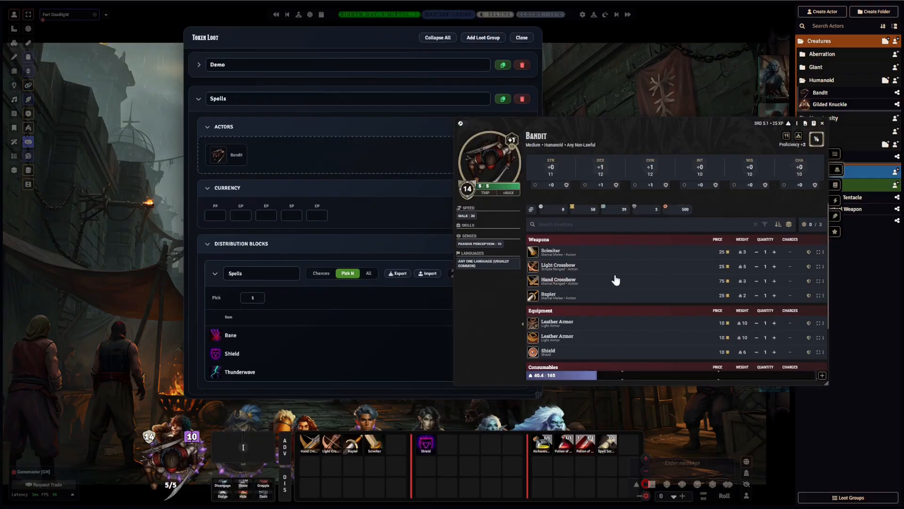
pyautogui.scroll(-3, 616, 280)
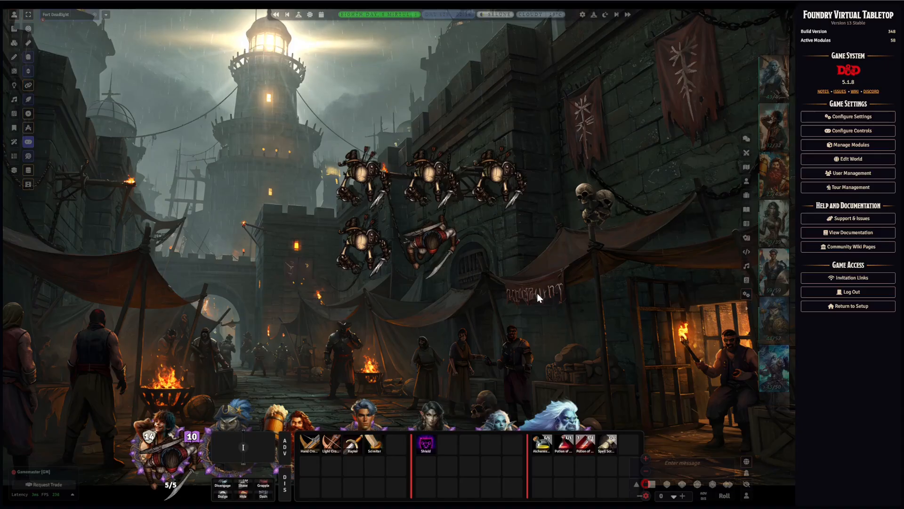
# Step: Enable the Bandit token as an item pile through its sheet's configuration and check the pile's contents
pyautogui.rightClick(421, 255)
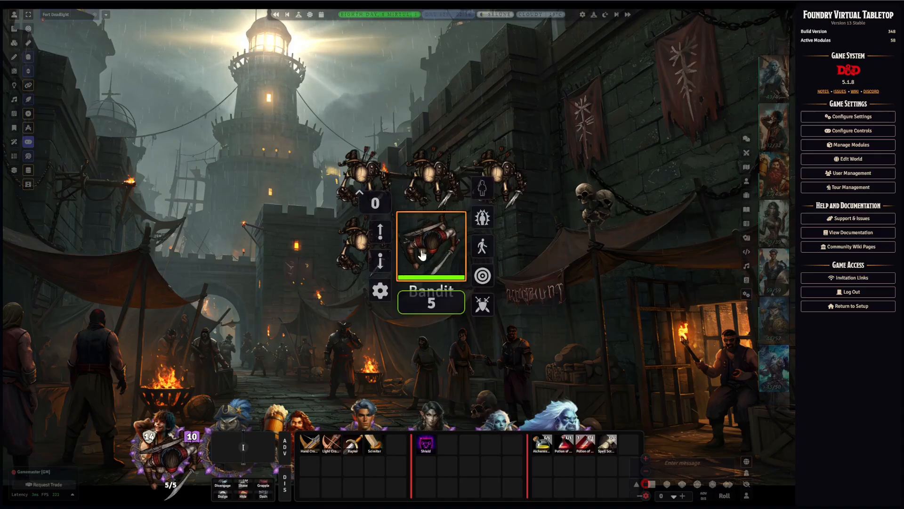
pyautogui.doubleClick(422, 254)
pyautogui.moveTo(777, 123); pyautogui.dragTo(567, 110)
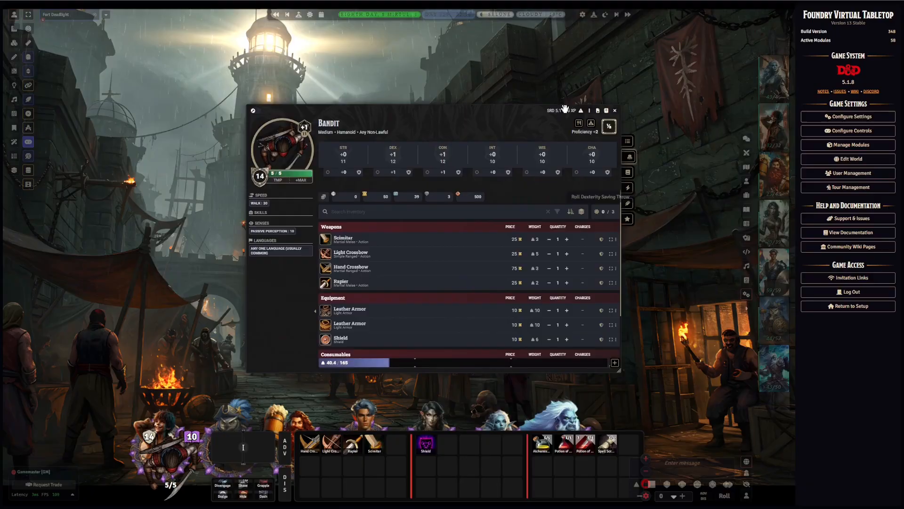
pyautogui.click(589, 111)
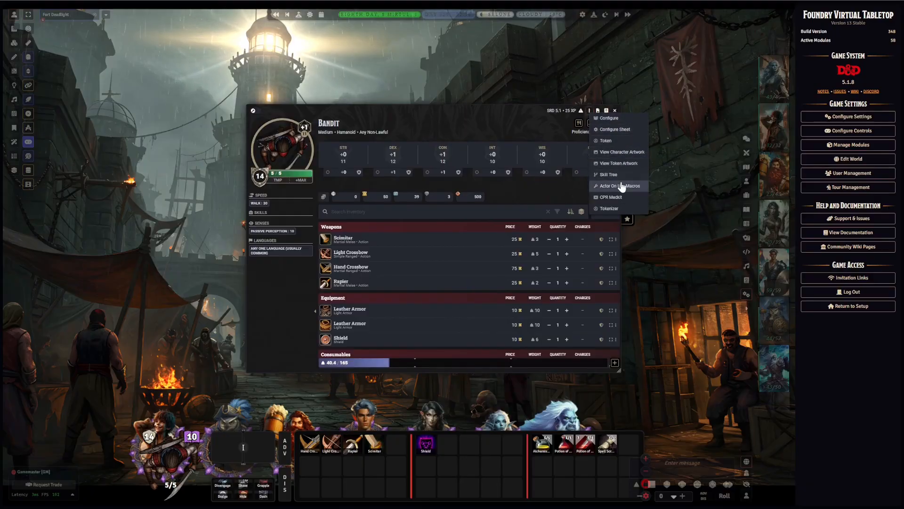
pyautogui.click(620, 121)
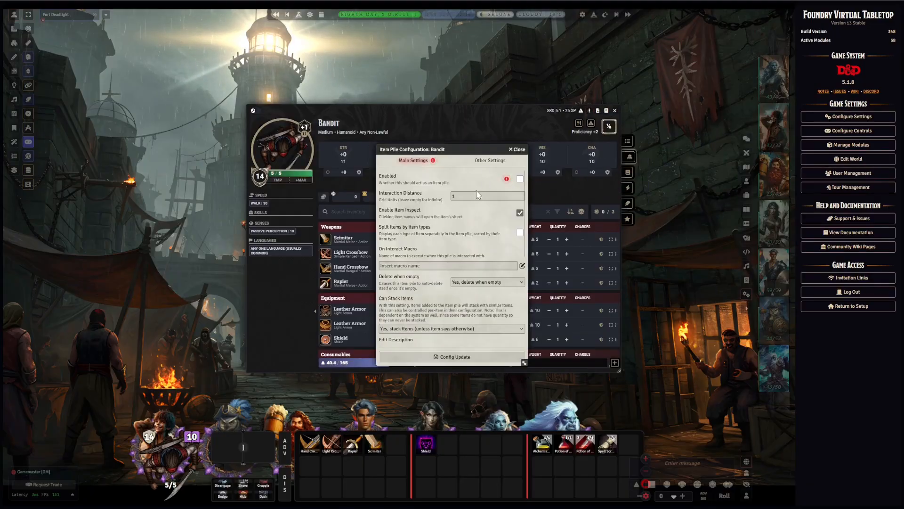
pyautogui.click(520, 179)
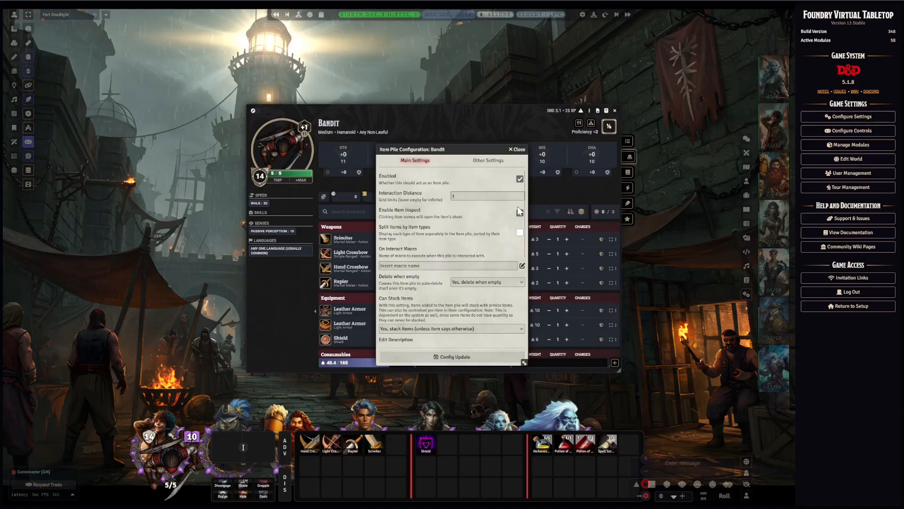
pyautogui.click(465, 357)
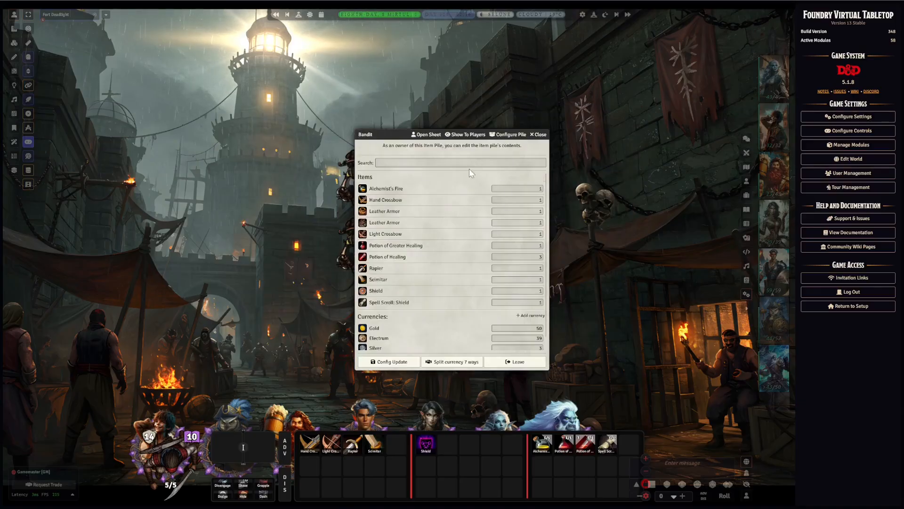
pyautogui.click(536, 136)
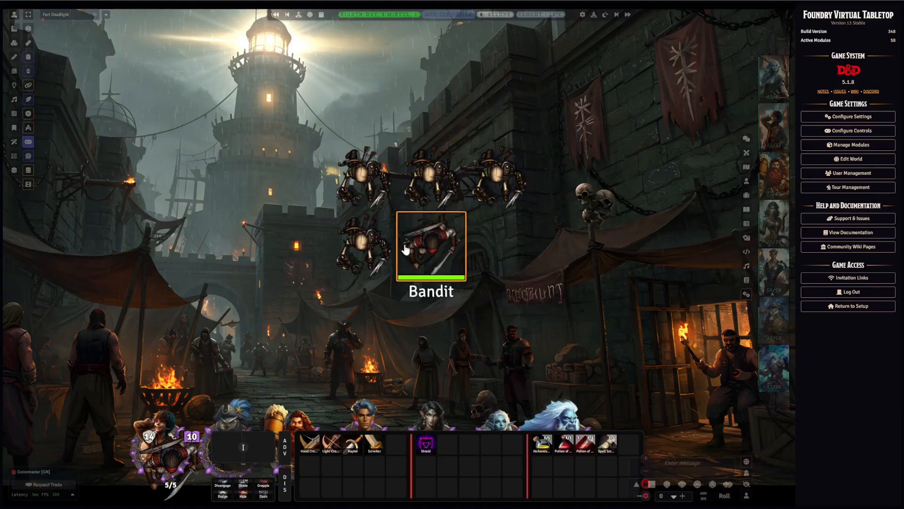
# Step: Set the Bandit token's hit points to 0 and inspect the item pile that its body offers
pyautogui.moveTo(405, 248); pyautogui.dragTo(420, 227)
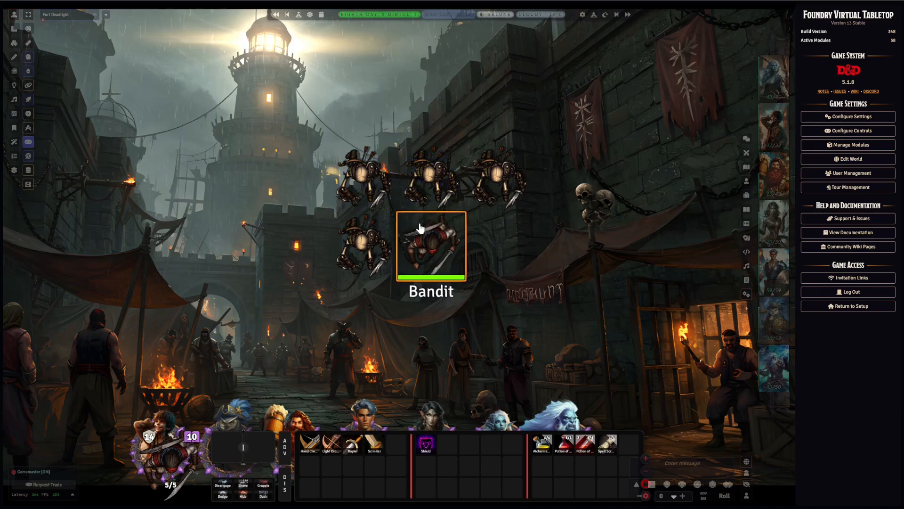
pyautogui.rightClick(444, 263)
pyautogui.click(450, 306)
pyautogui.write('0')
pyautogui.press('Return')
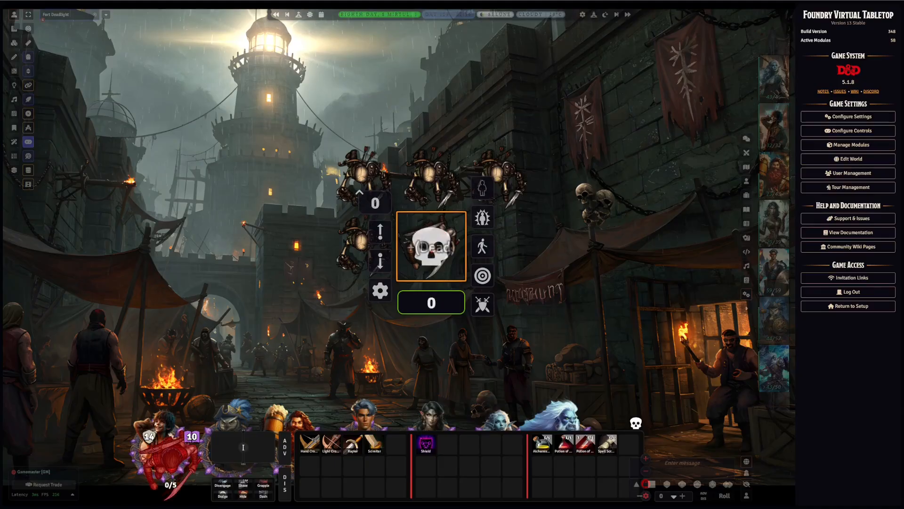
pyautogui.doubleClick(447, 250)
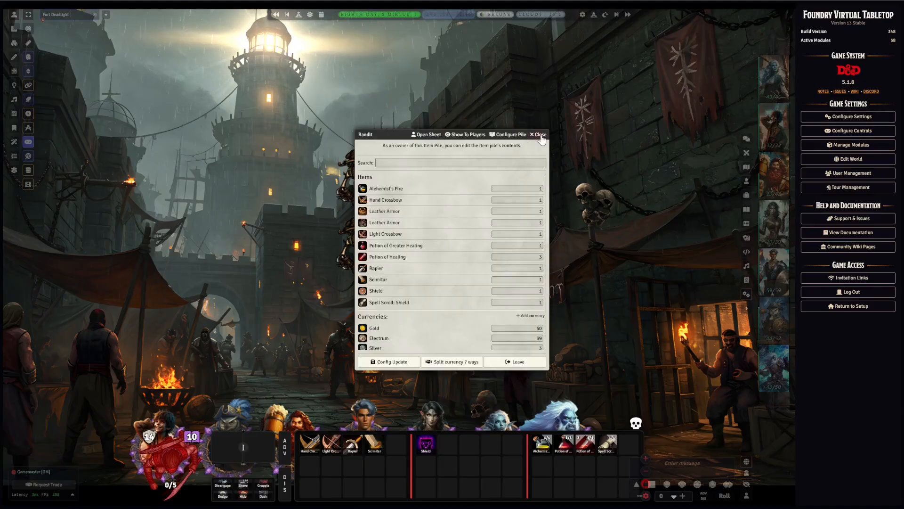
pyautogui.click(540, 135)
# Step: Raise the Bandit token's hit points to 1 and check which window it opens while alive
pyautogui.rightClick(435, 247)
pyautogui.click(446, 301)
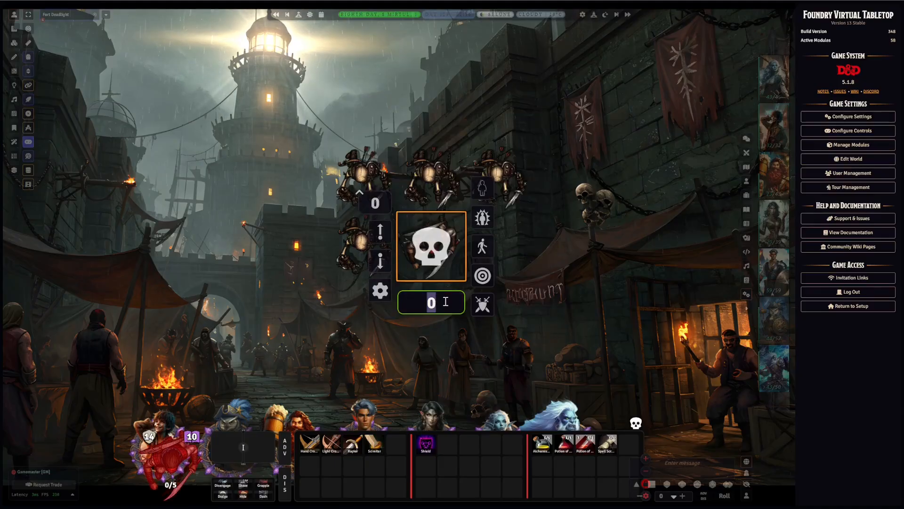
pyautogui.write('1')
pyautogui.press('Return')
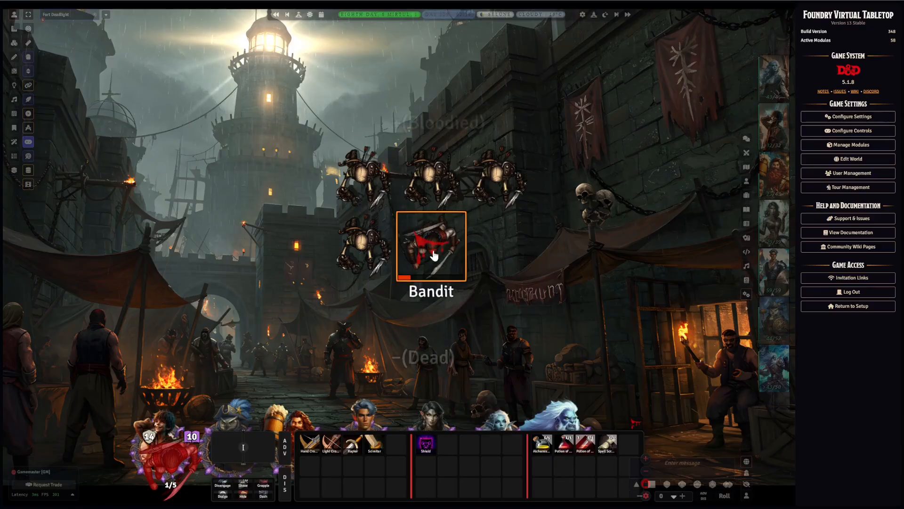
pyautogui.doubleClick(434, 255)
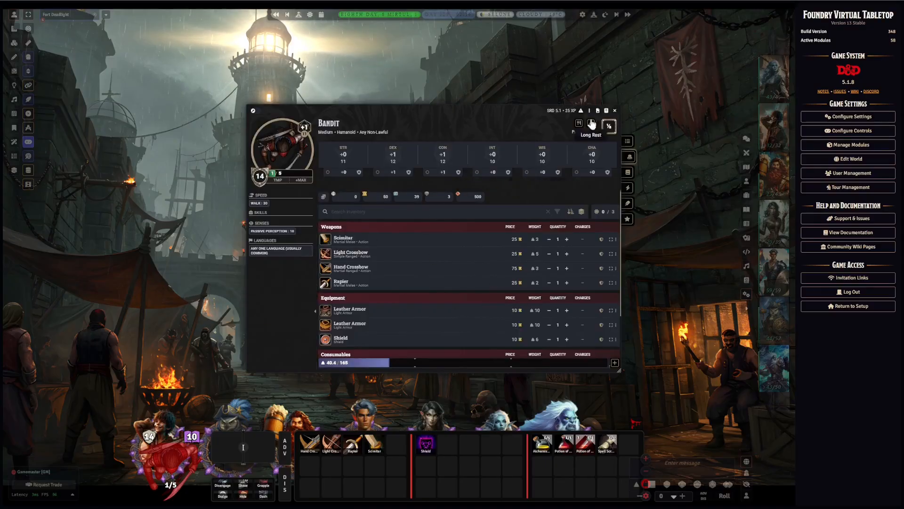
pyautogui.click(615, 110)
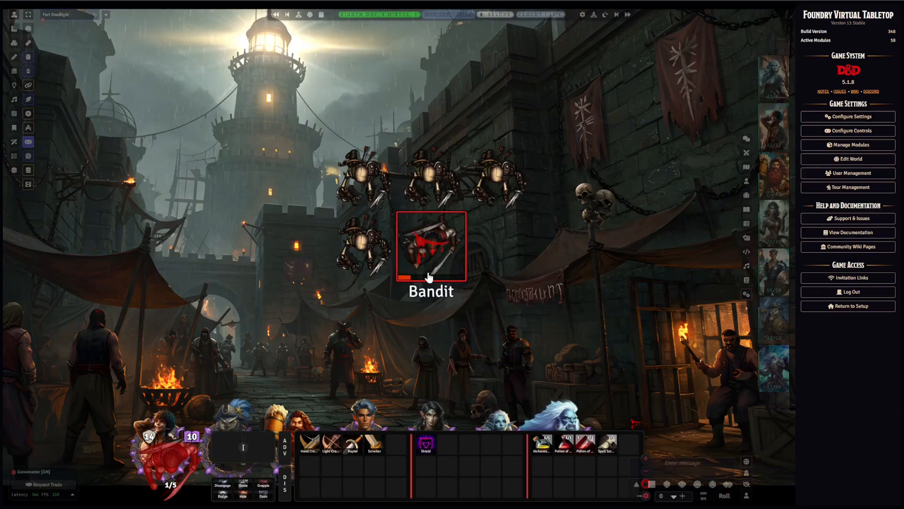
# Step: Return the Bandit token's hit points to 0 and review its lootable contents with the Lyra token adjacent
pyautogui.rightClick(451, 259)
pyautogui.click(453, 303)
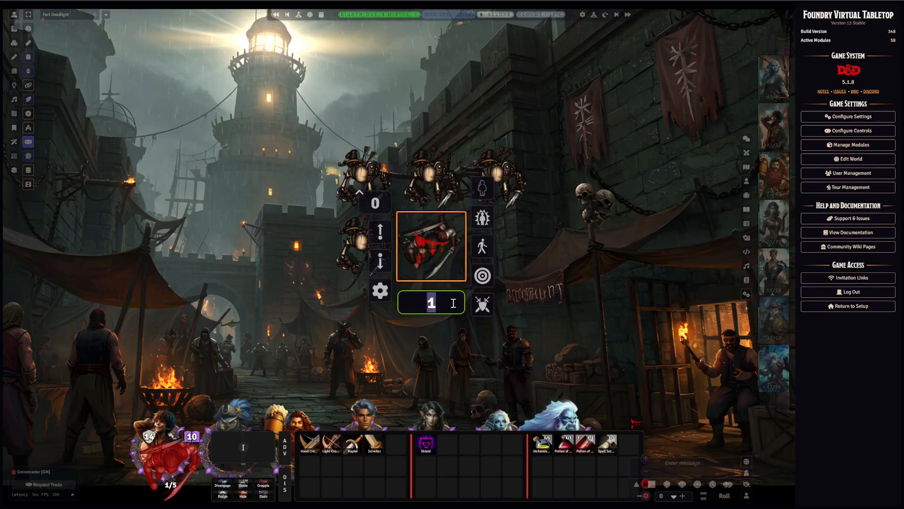
pyautogui.write('0')
pyautogui.press('Return')
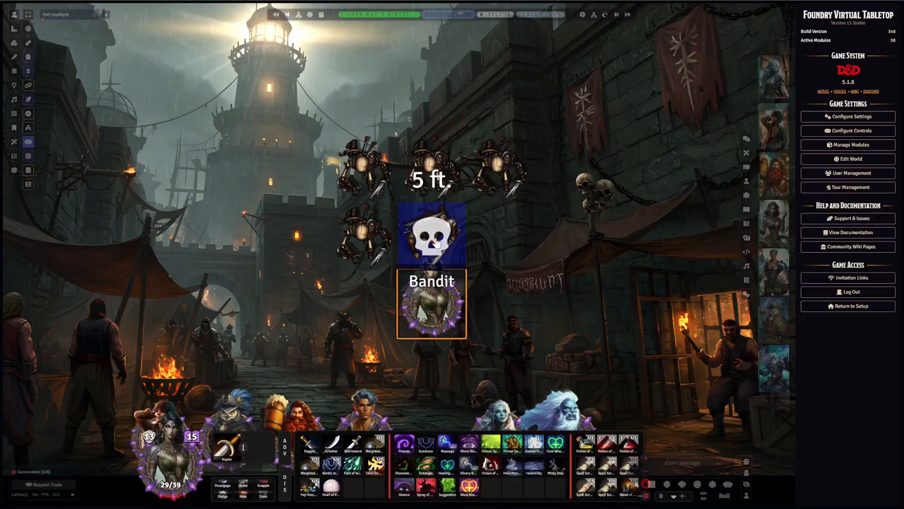
pyautogui.doubleClick(433, 254)
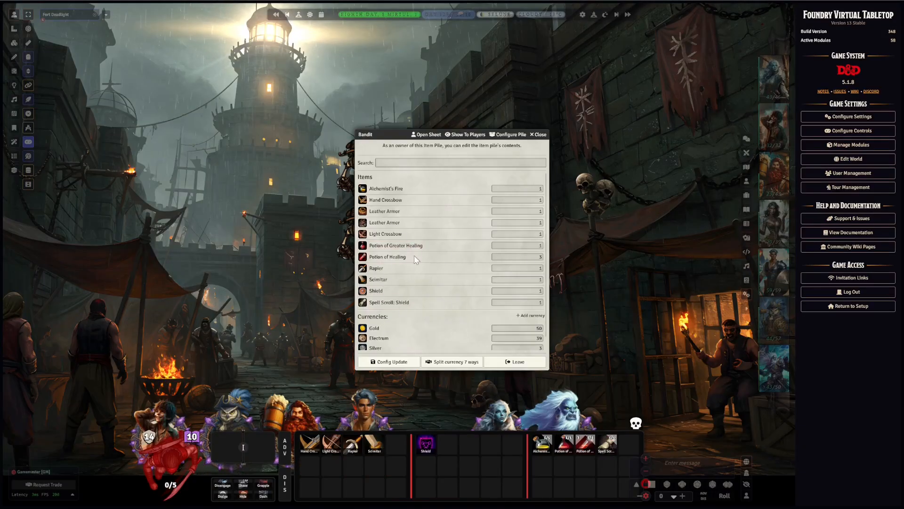
pyautogui.click(537, 135)
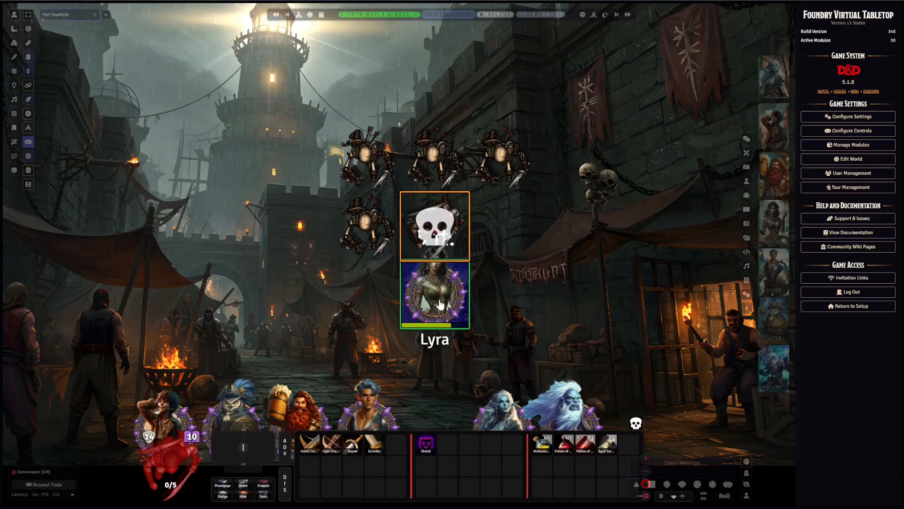
# Step: Move the Lyra token from below the dead Bandit back into the gap in the party row
pyautogui.moveTo(533, 288); pyautogui.dragTo(532, 245)
pyautogui.click(450, 254)
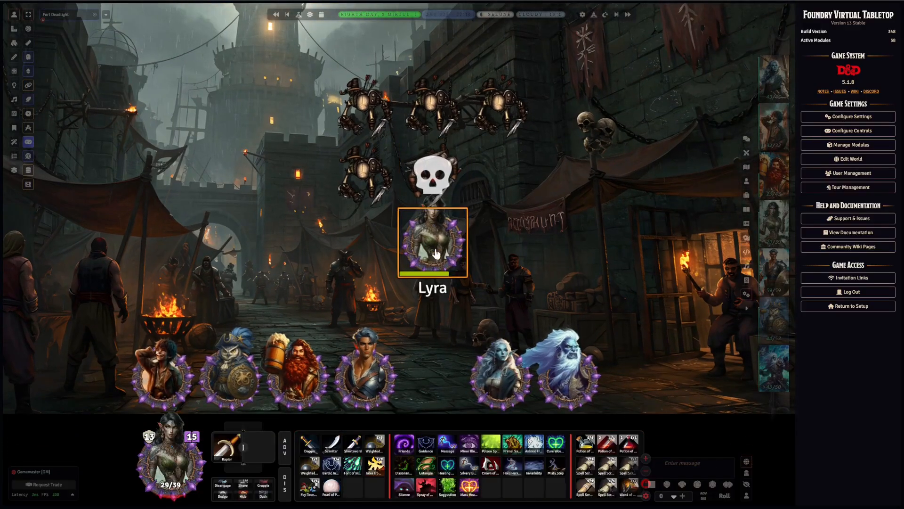
pyautogui.moveTo(436, 253); pyautogui.dragTo(436, 380)
pyautogui.moveTo(538, 242); pyautogui.dragTo(548, 311)
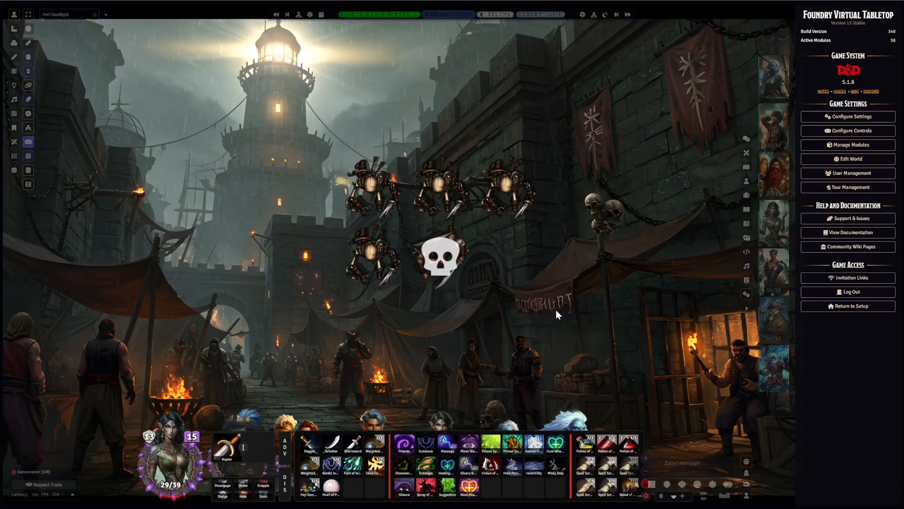
pyautogui.moveTo(557, 308); pyautogui.dragTo(558, 303)
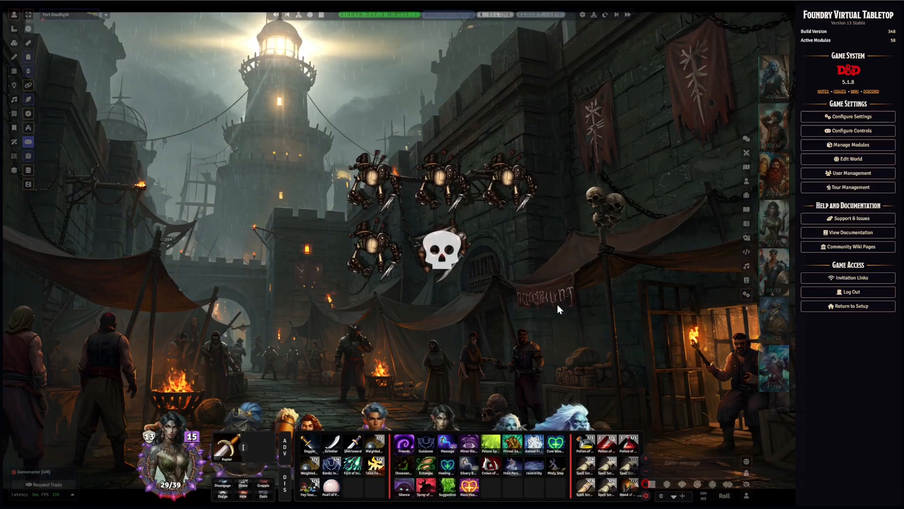